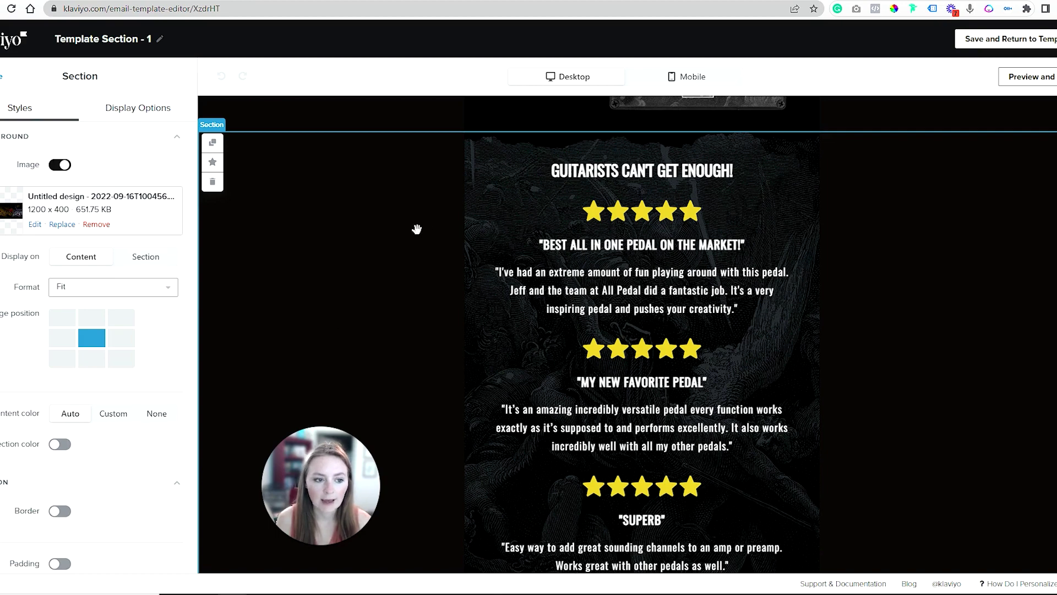
# Drag a new empty Section block in above the reviews section
pyautogui.scroll(2, 417, 112)
pyautogui.click(418, 112)
pyautogui.scroll(1, 760, 220)
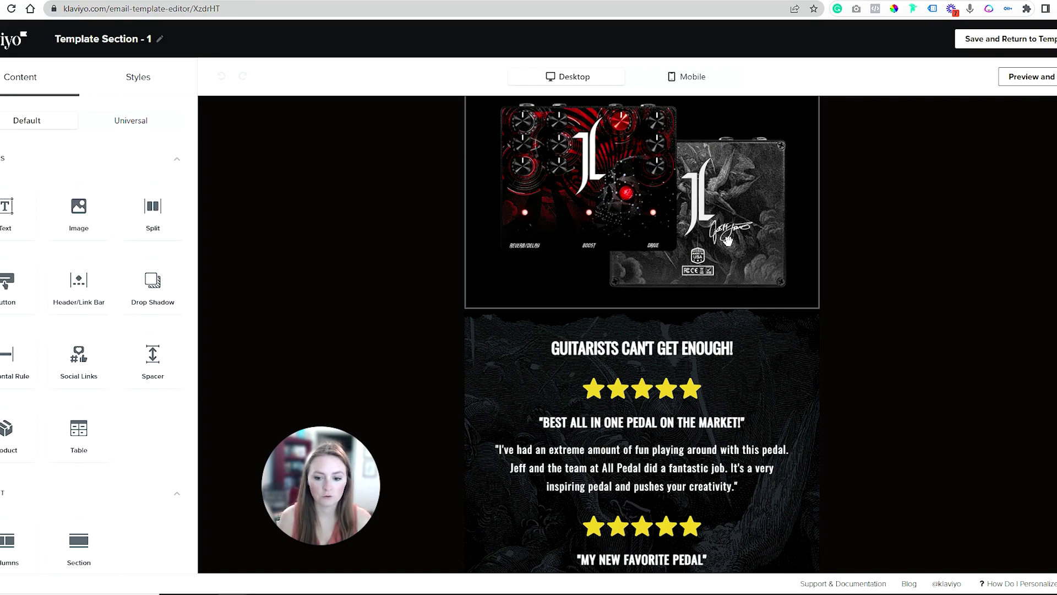
pyautogui.scroll(-2, 912, 377)
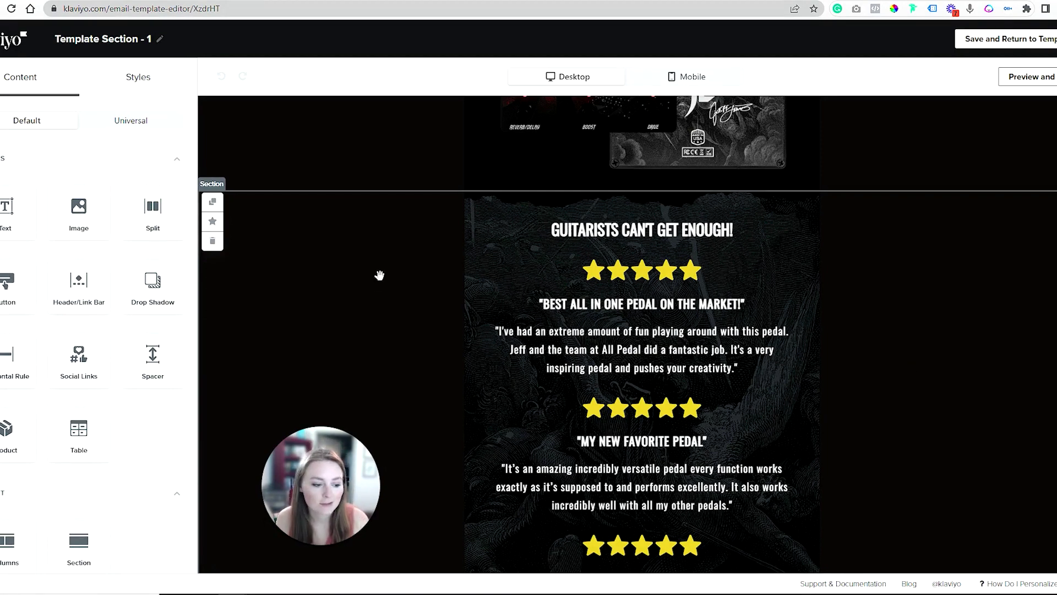
pyautogui.moveTo(79, 548); pyautogui.dragTo(581, 198)
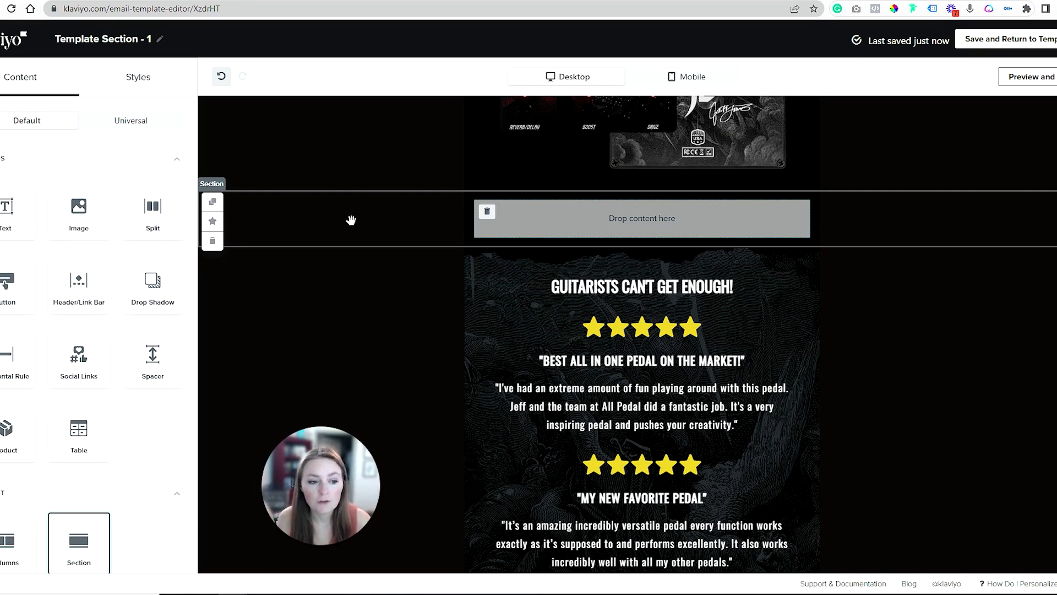
# Try a custom white content colour, revert to Auto, and leave Border and Padding off
pyautogui.click(351, 221)
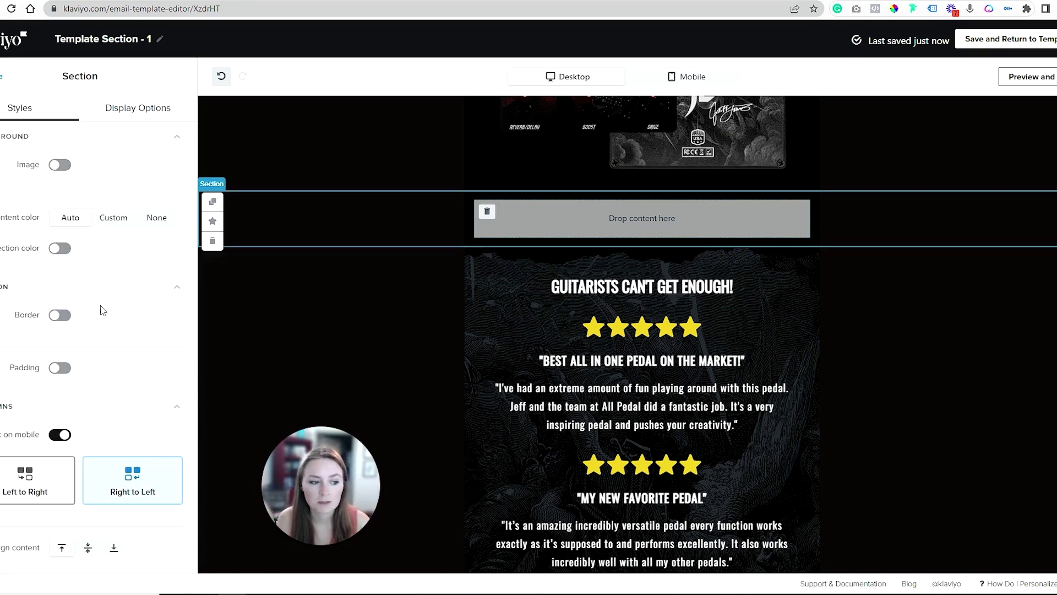
pyautogui.click(109, 220)
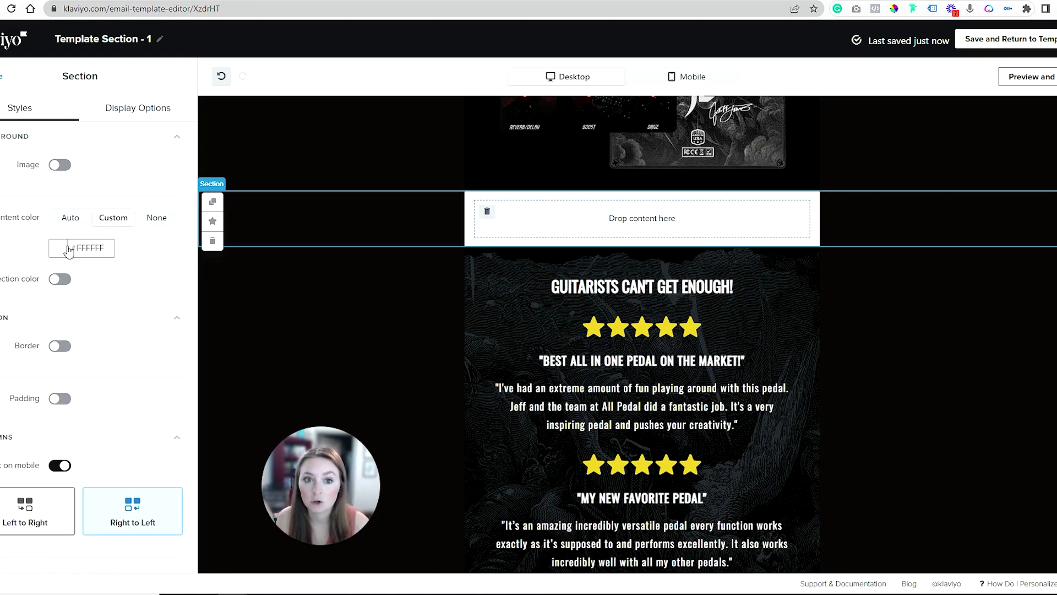
pyautogui.click(69, 218)
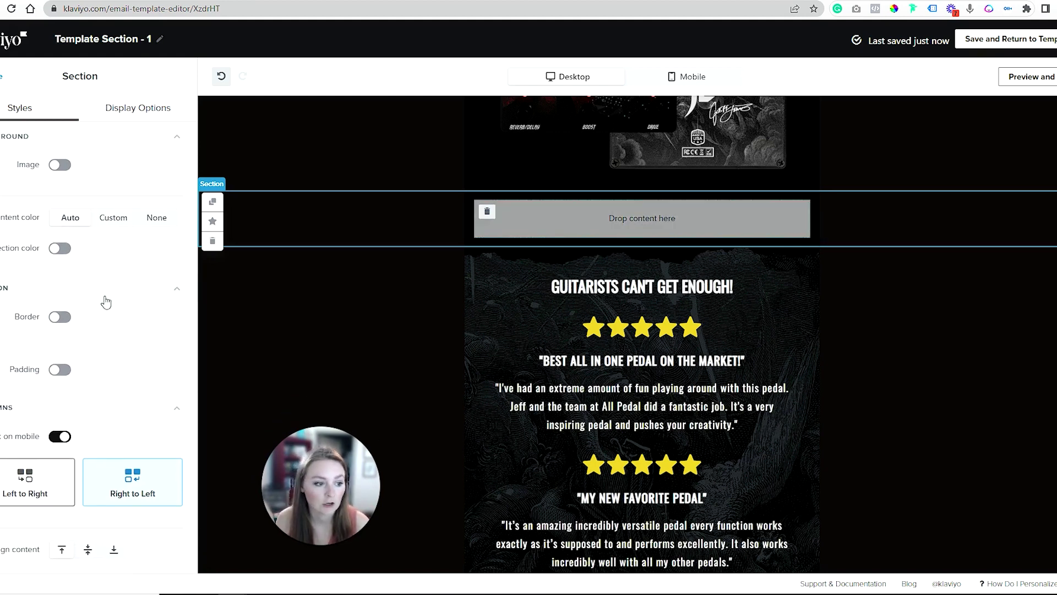
pyautogui.click(60, 317)
pyautogui.click(60, 316)
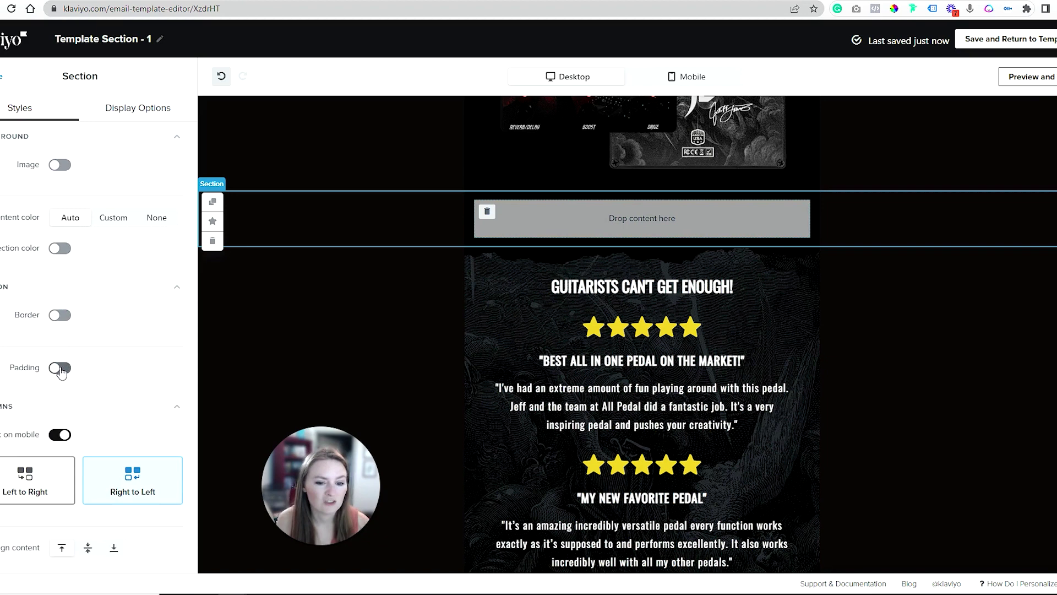
pyautogui.click(60, 368)
pyautogui.click(60, 368)
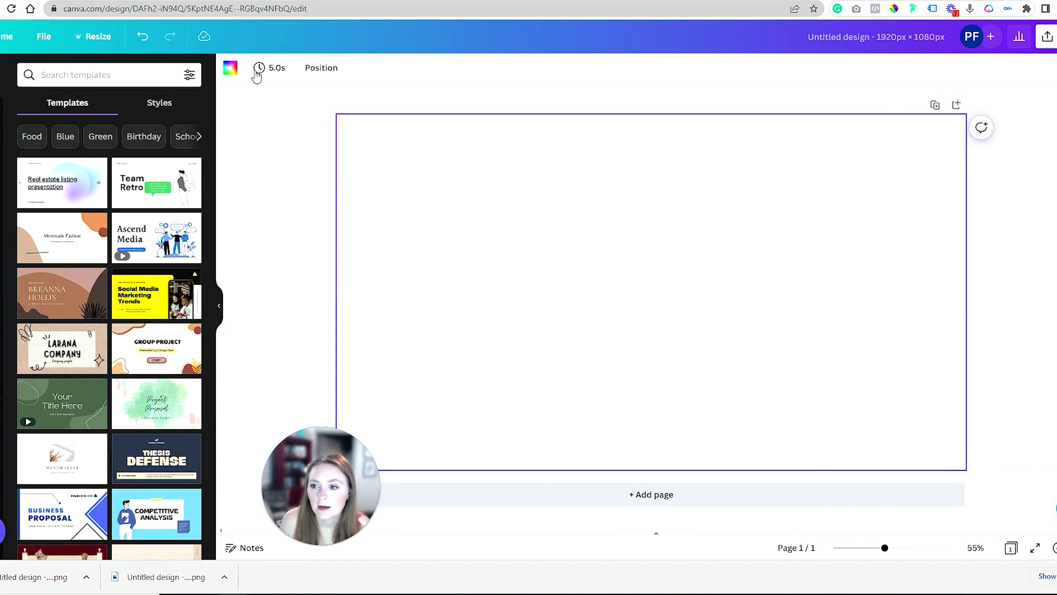
# Look at the Resize options and the Share download settings, closing both unchanged
pyautogui.click(104, 38)
pyautogui.click(82, 37)
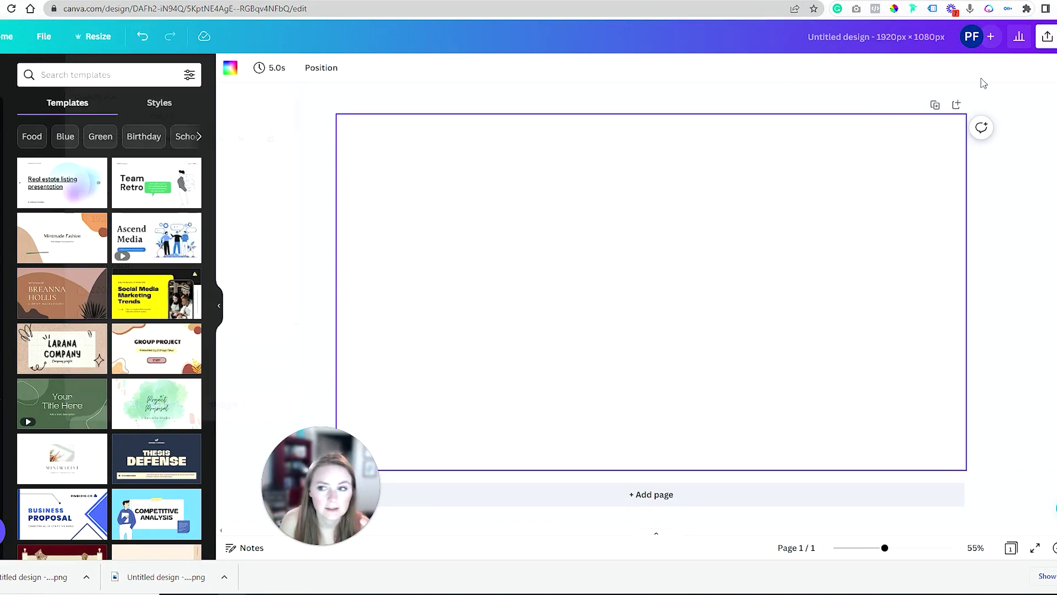
pyautogui.click(1047, 37)
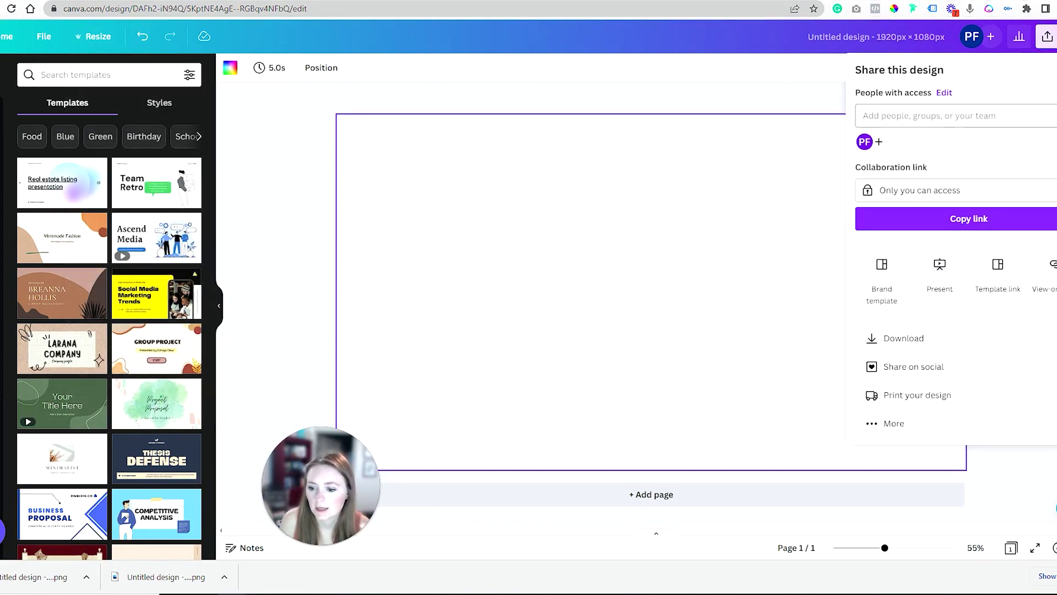
pyautogui.click(872, 343)
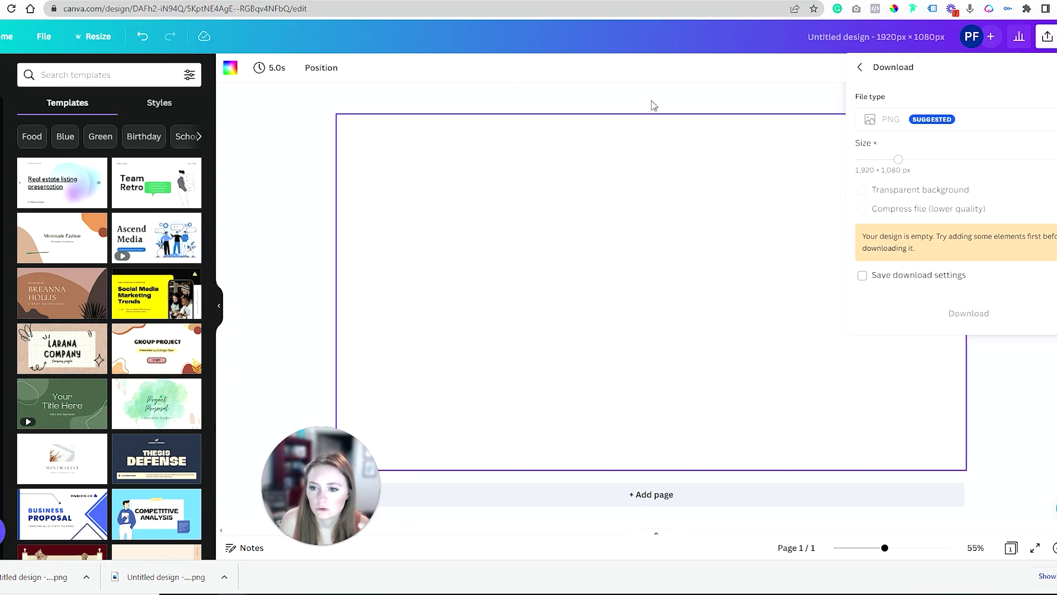
pyautogui.click(749, 100)
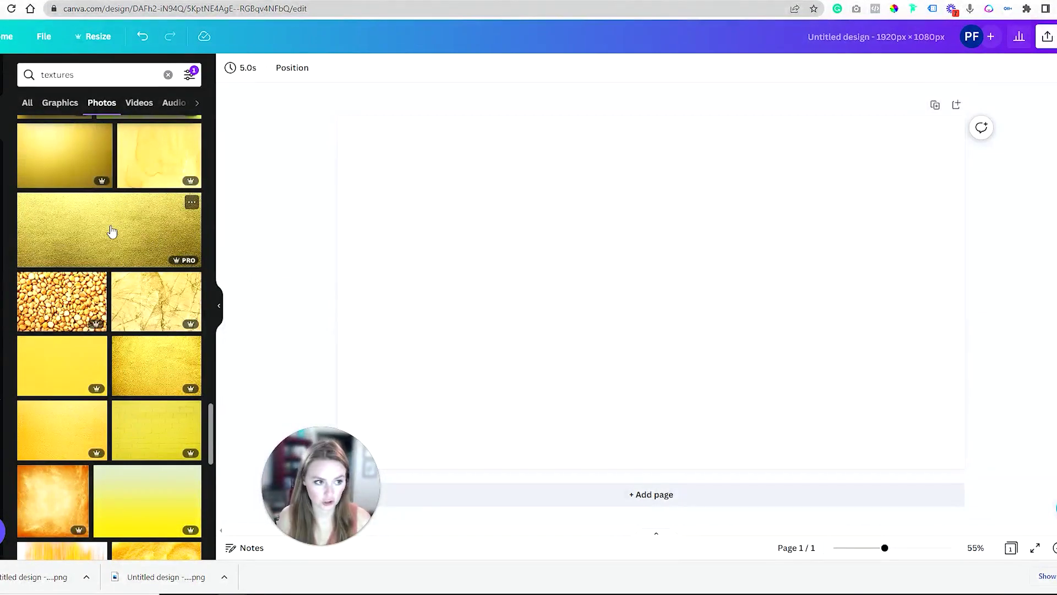
# Filter the texture photo results to black
pyautogui.scroll(20, 111, 232)
pyautogui.scroll(5, 146, 198)
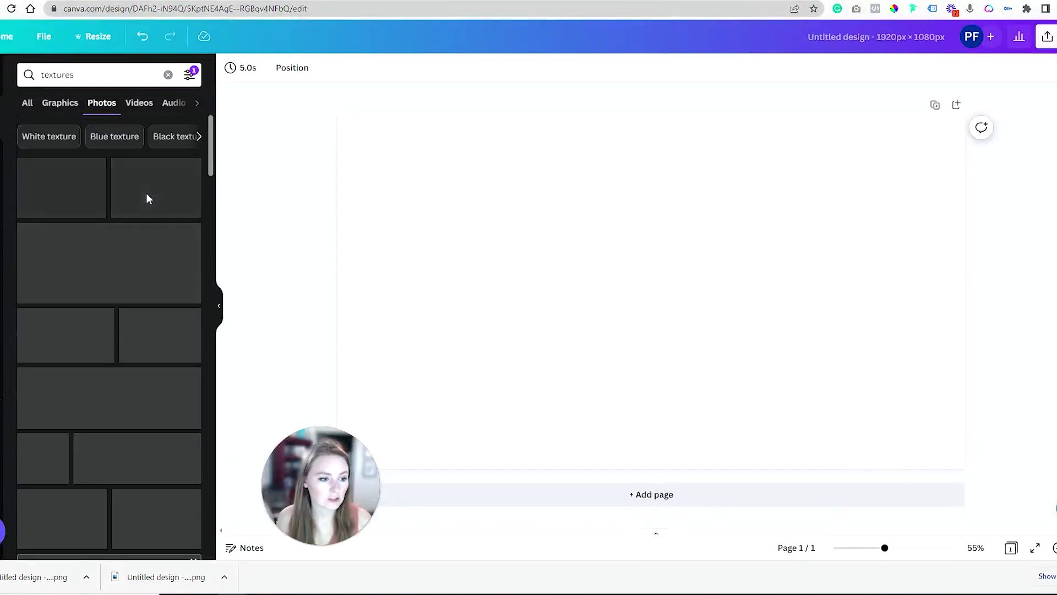
pyautogui.click(190, 74)
pyautogui.click(68, 187)
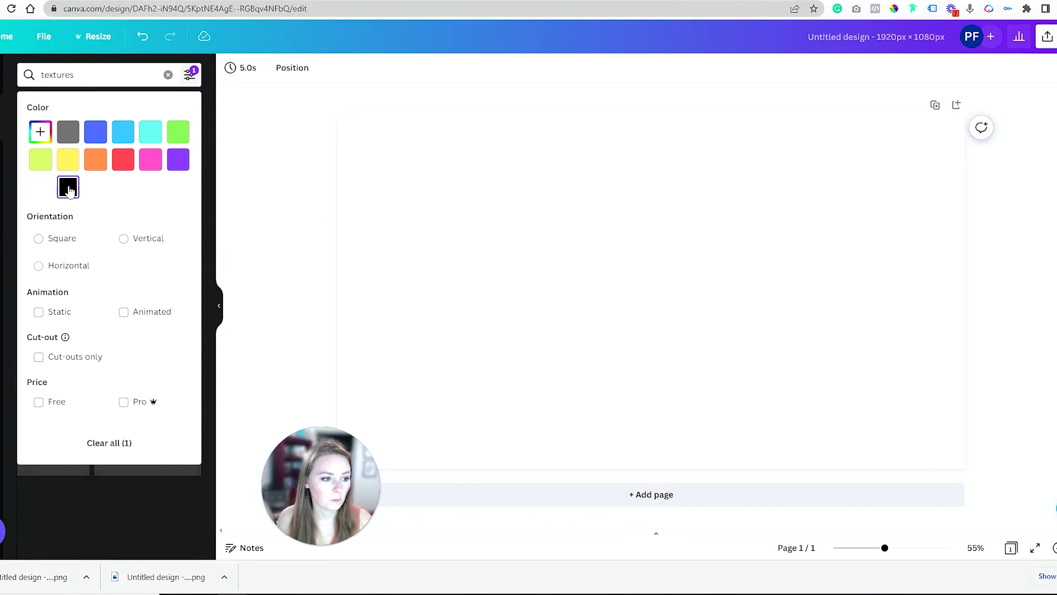
pyautogui.click(219, 253)
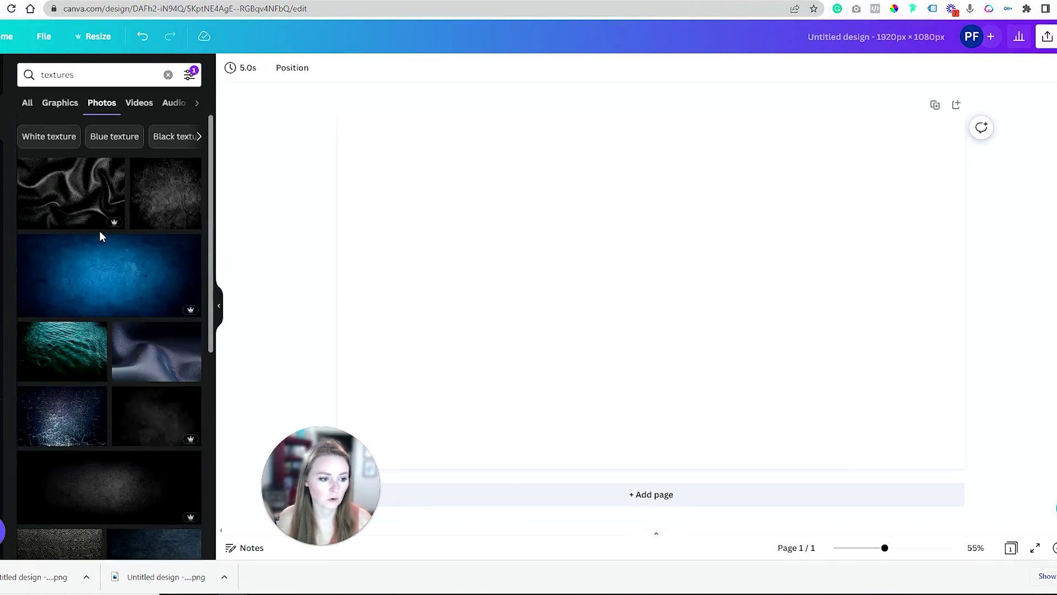
# Make a dark texture the page background and download the design as a PNG
pyautogui.moveTo(81, 295); pyautogui.dragTo(342, 300)
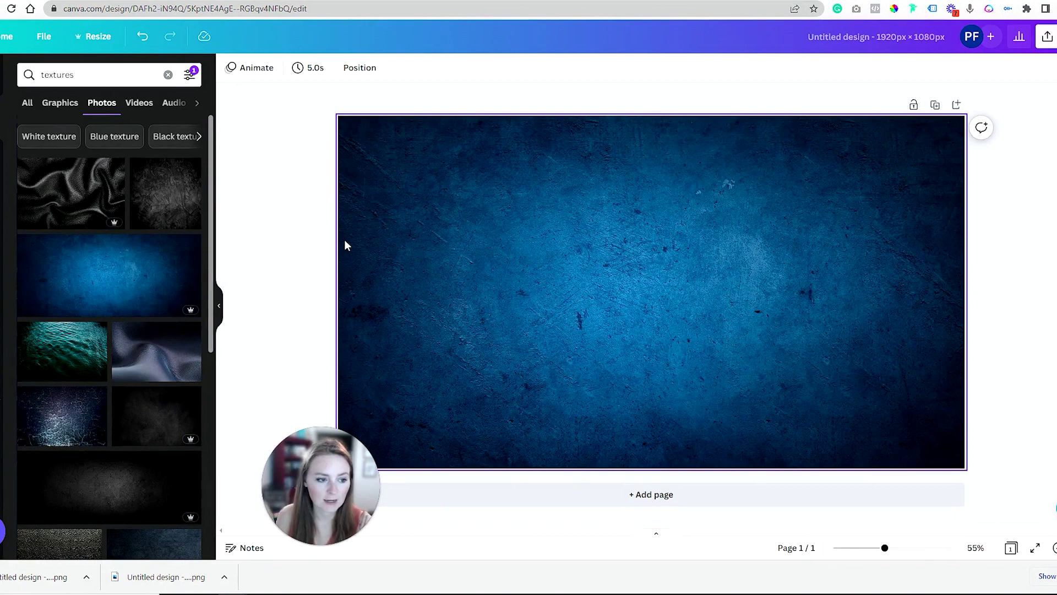
pyautogui.moveTo(187, 193); pyautogui.dragTo(375, 220)
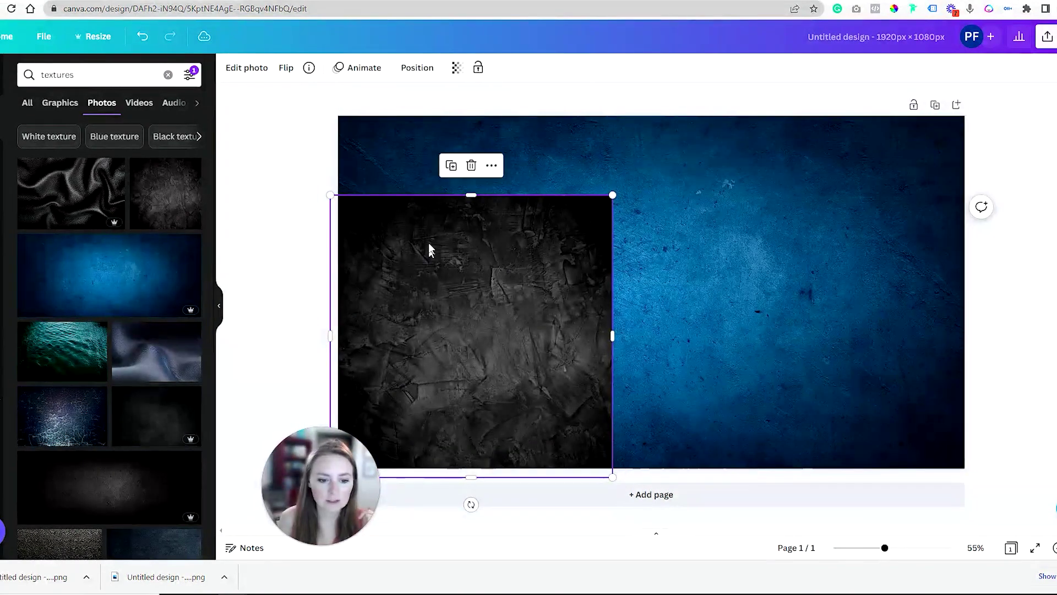
pyautogui.hotkey('ctrl', 'z')
pyautogui.moveTo(179, 208); pyautogui.dragTo(342, 239)
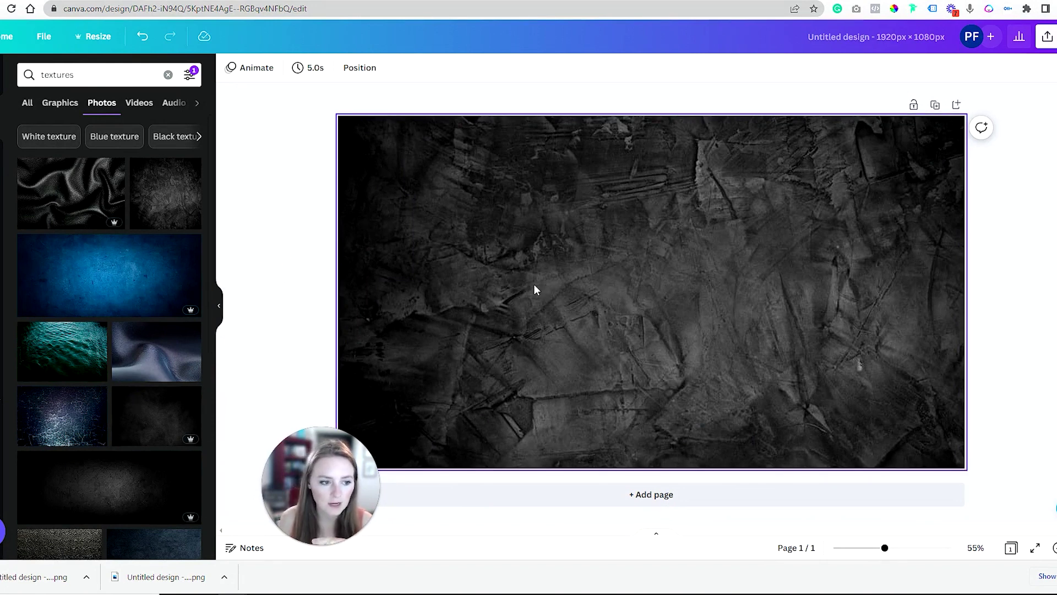
pyautogui.moveTo(190, 201); pyautogui.dragTo(379, 243)
pyautogui.press('Delete')
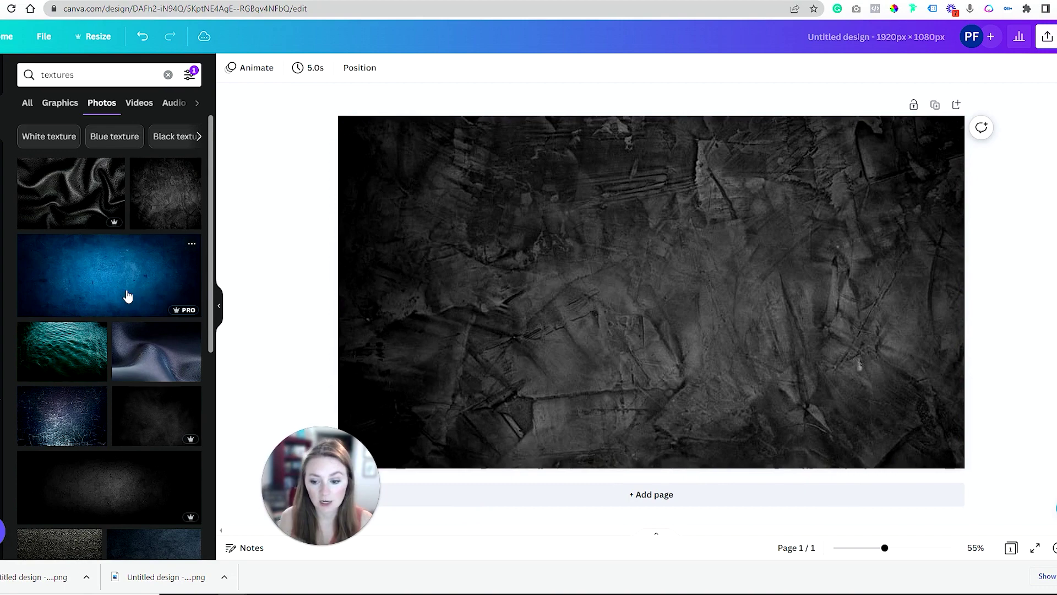
pyautogui.scroll(-3, 103, 321)
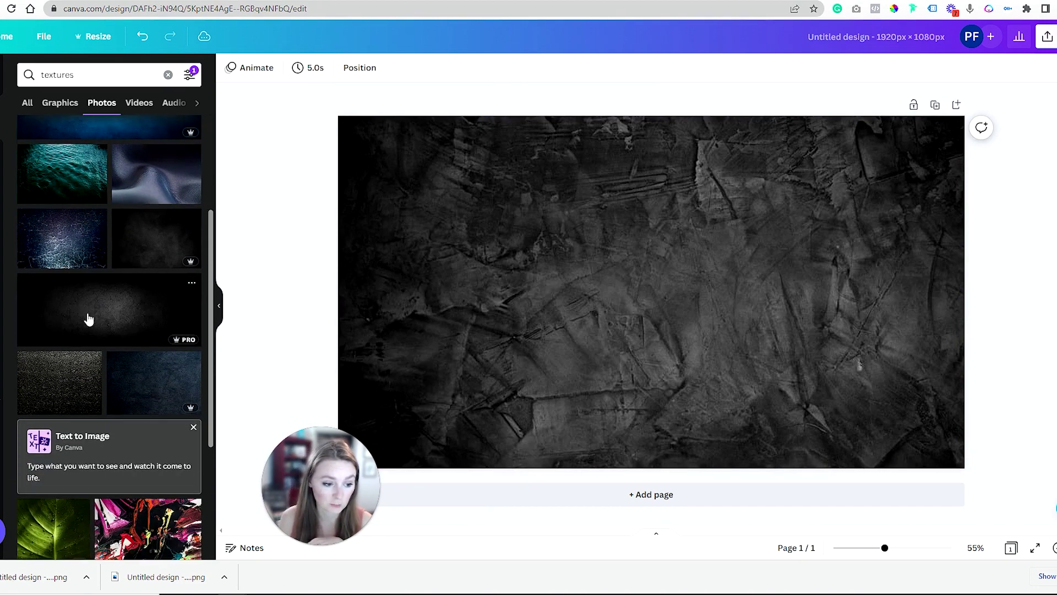
pyautogui.moveTo(88, 316); pyautogui.dragTo(368, 307)
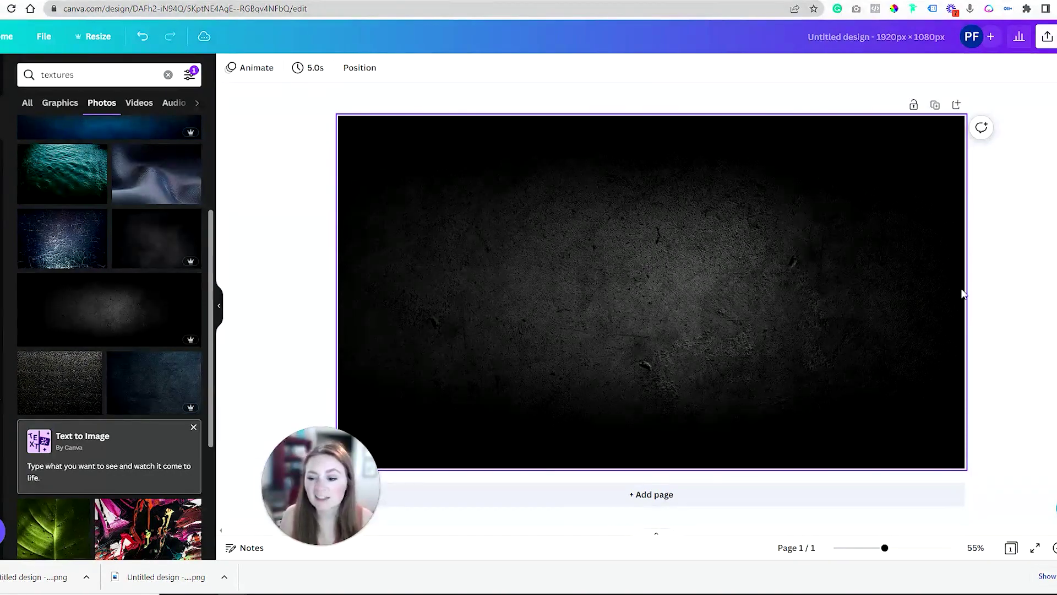
pyautogui.click(1047, 36)
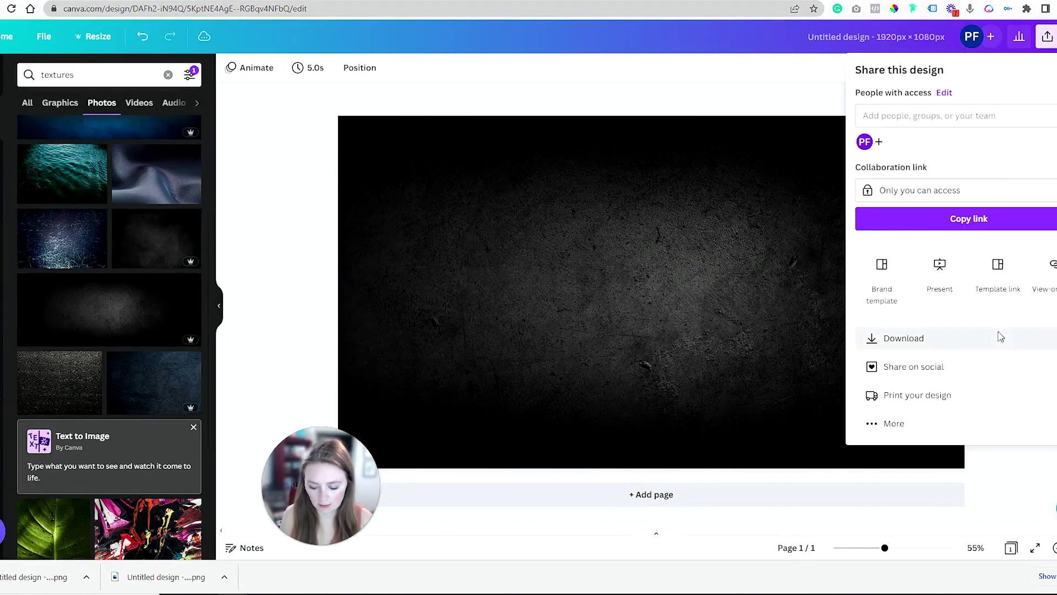
pyautogui.click(999, 337)
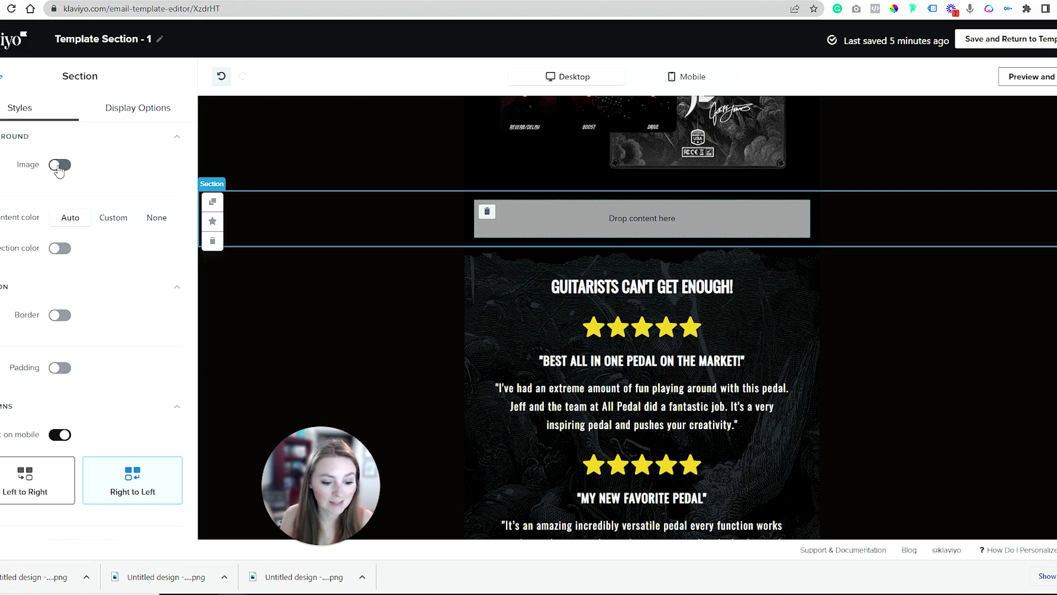
# Turn on the section's Background Image and upload the downloaded dark texture PNG
pyautogui.click(58, 165)
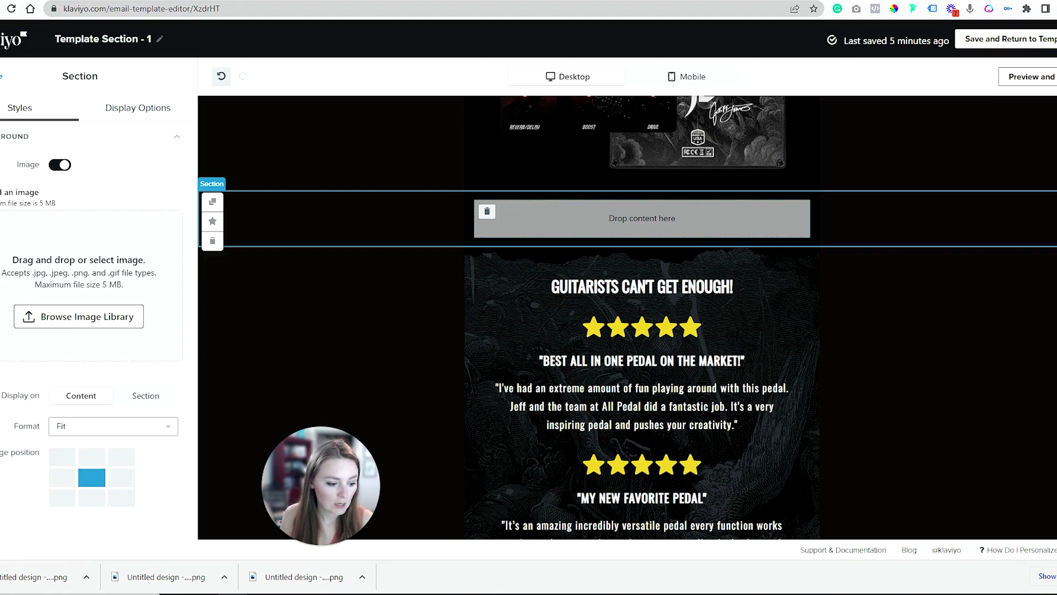
pyautogui.moveTo(33, 577); pyautogui.dragTo(50, 286)
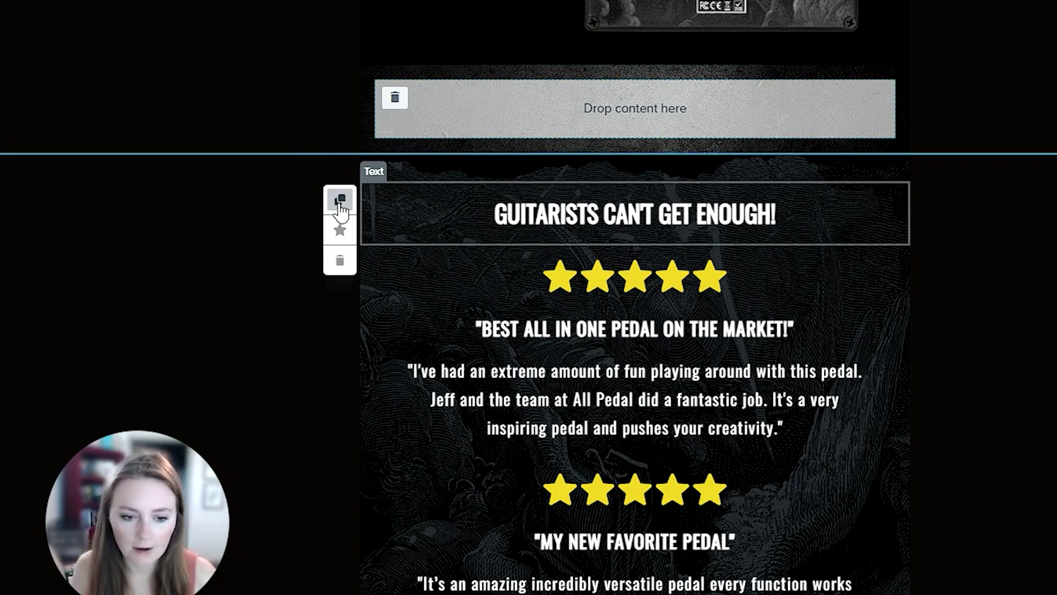
# Duplicate the GUITARISTS CAN'T GET ENOUGH! heading, five-star row and first review into the new section
pyautogui.scroll(3, 501, 116)
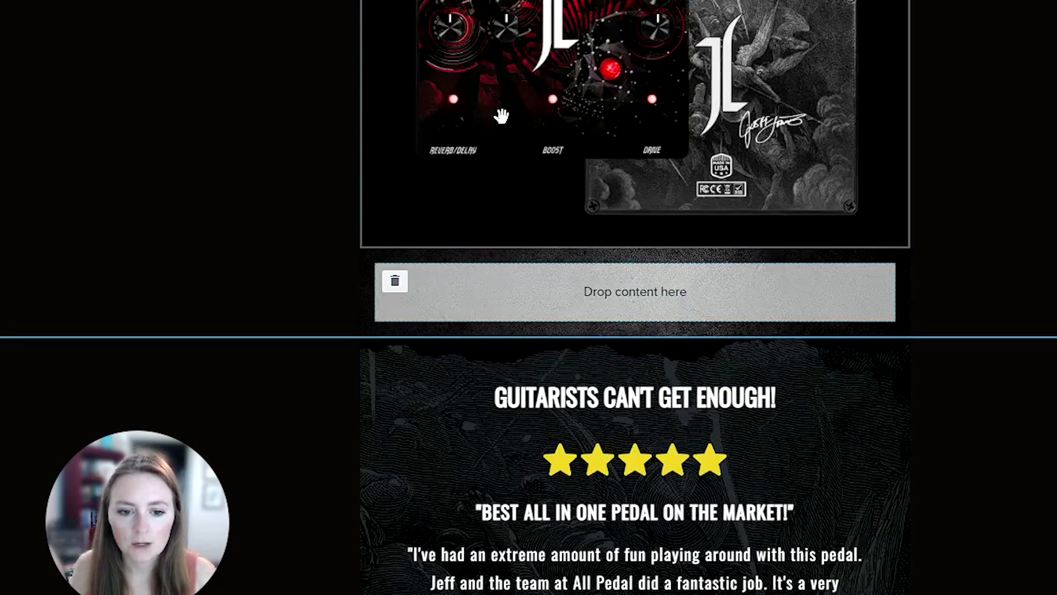
pyautogui.scroll(-5, 444, 238)
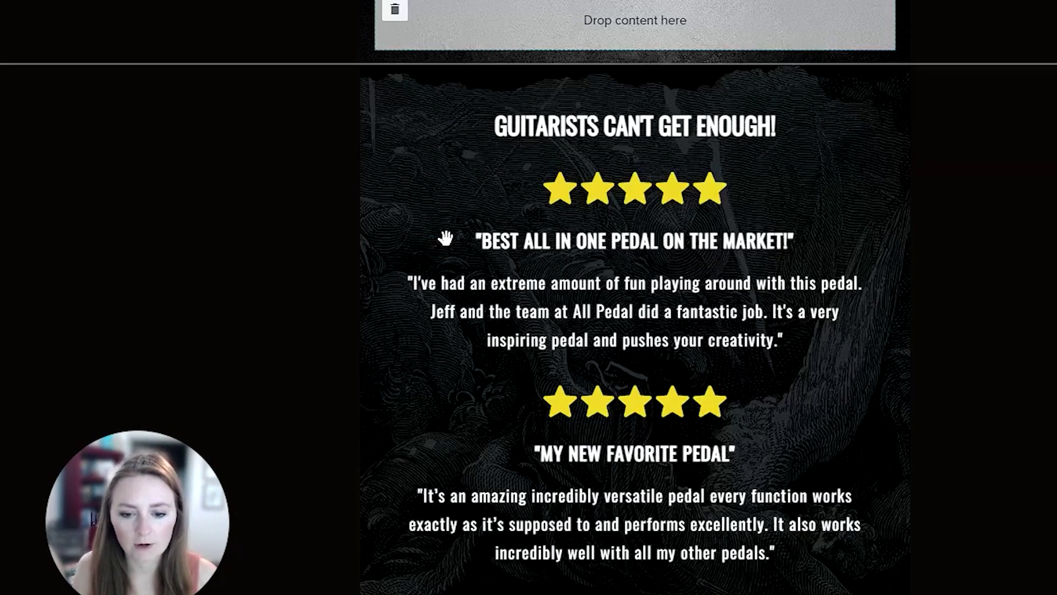
pyautogui.click(338, 106)
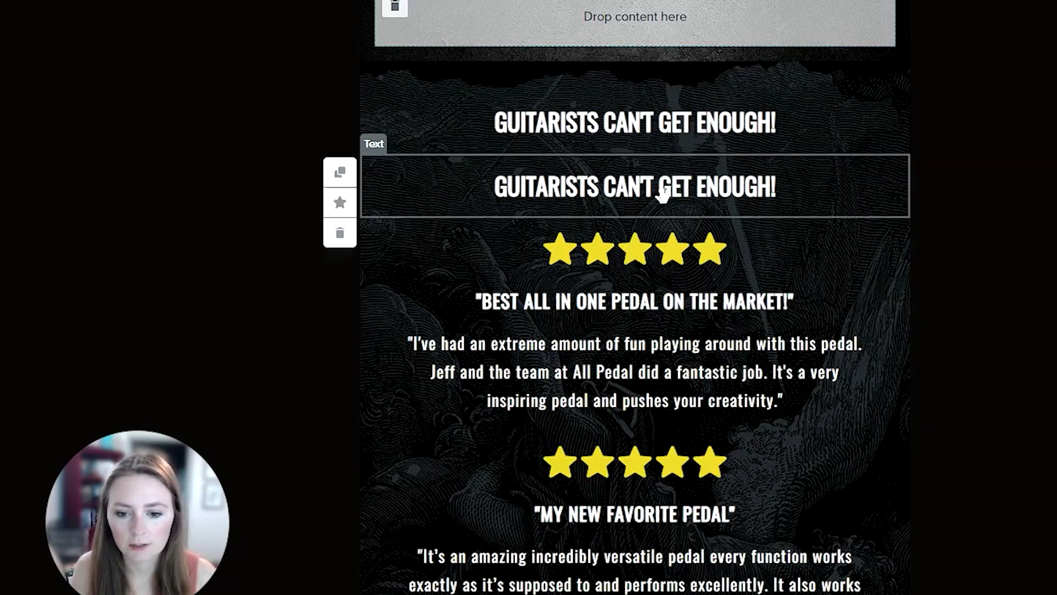
pyautogui.moveTo(661, 188); pyautogui.dragTo(666, 33)
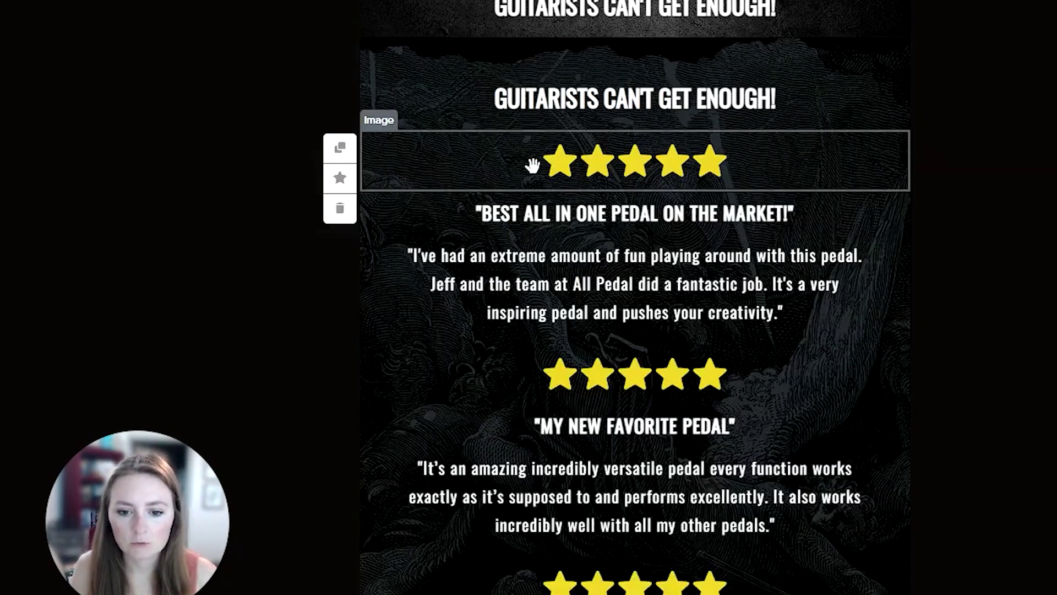
pyautogui.click(337, 149)
pyautogui.moveTo(672, 220); pyautogui.dragTo(677, 34)
pyautogui.click(338, 276)
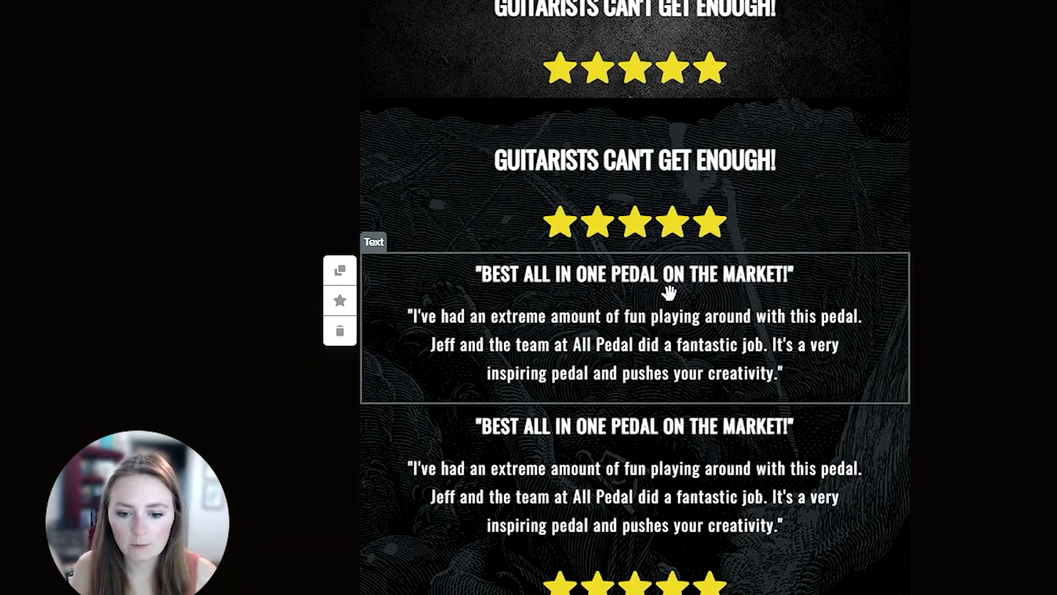
pyautogui.moveTo(472, 292); pyautogui.dragTo(760, 119)
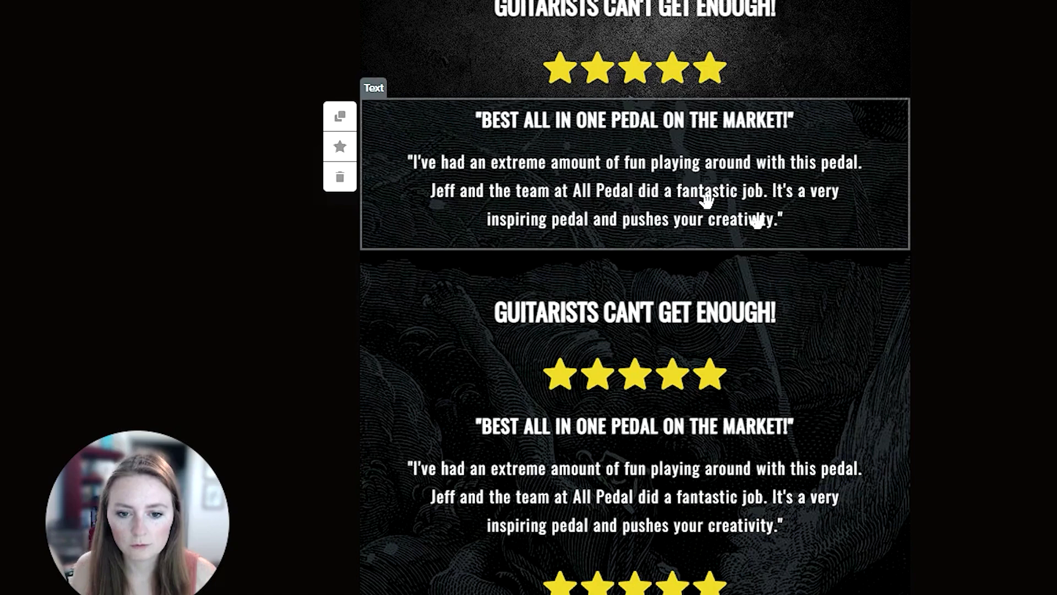
pyautogui.moveTo(704, 201); pyautogui.dragTo(649, 82)
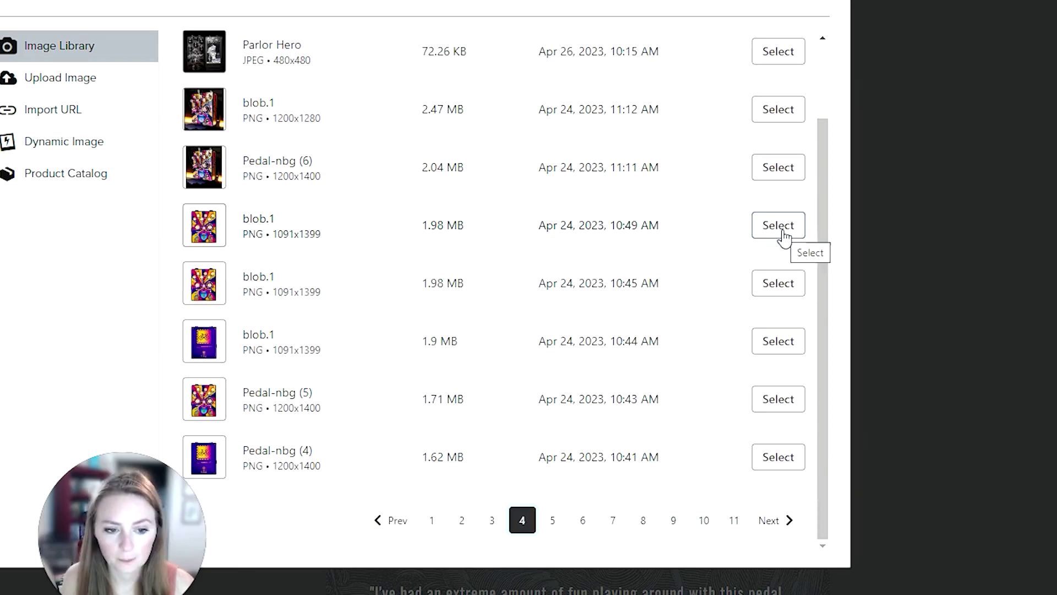
# Put the colourful pedal image in the empty image slot and reposition the torn-edge image strip
pyautogui.click(781, 227)
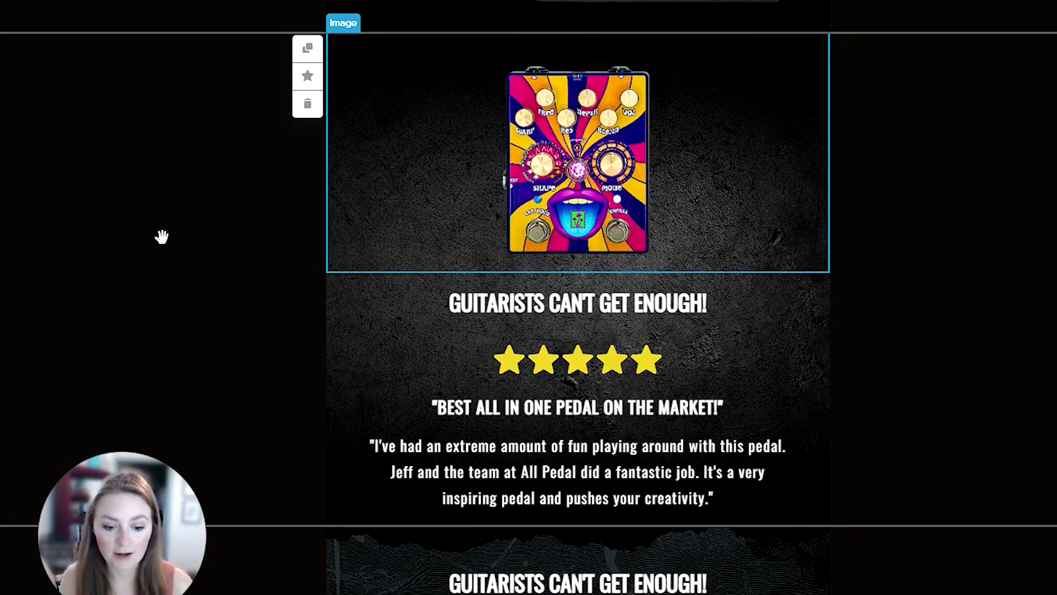
pyautogui.scroll(-5, 161, 236)
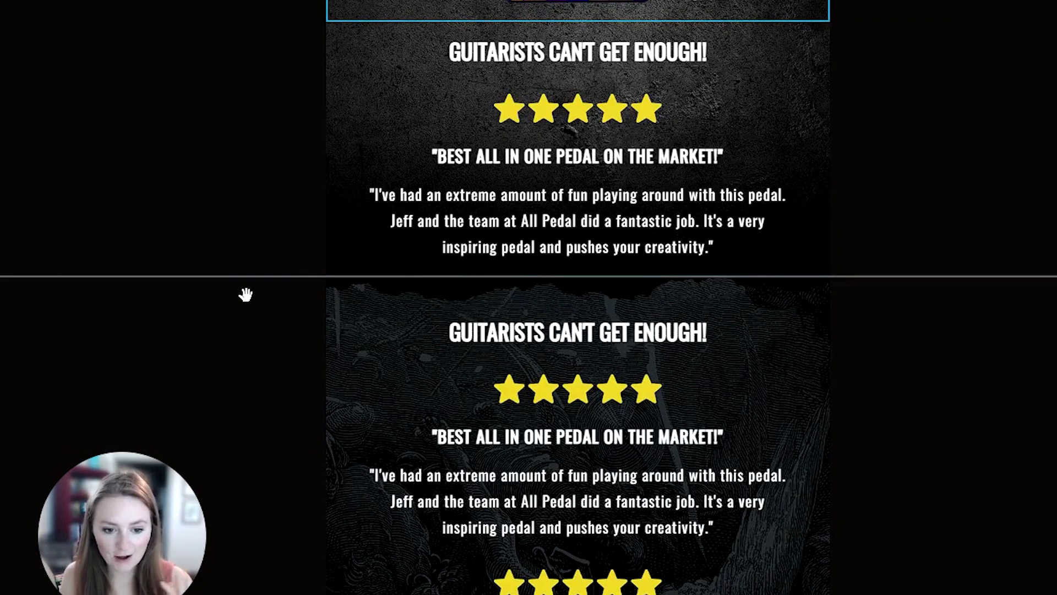
pyautogui.click(399, 287)
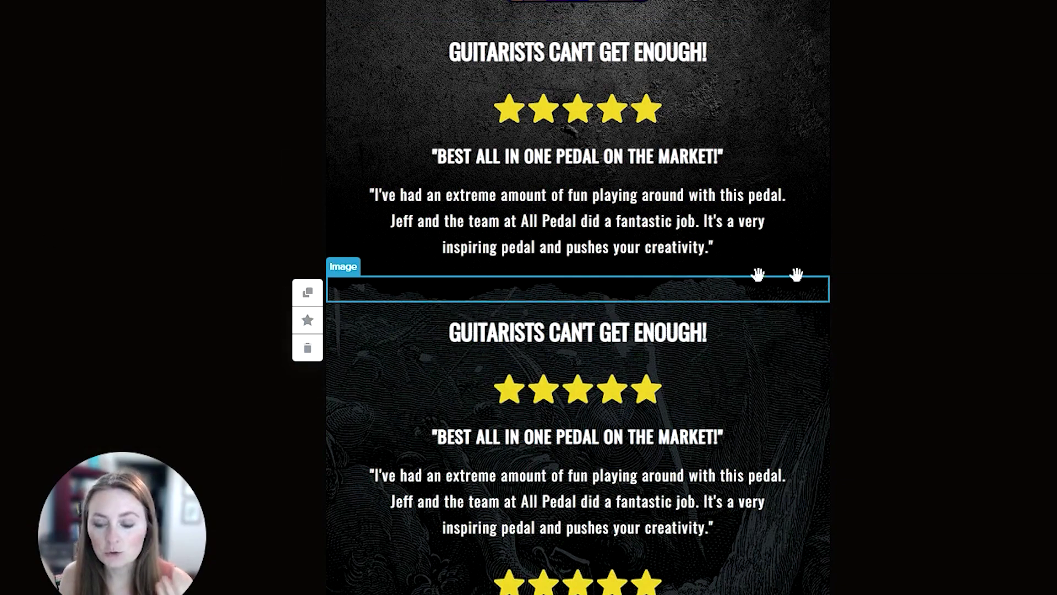
pyautogui.moveTo(347, 273); pyautogui.dragTo(390, 280)
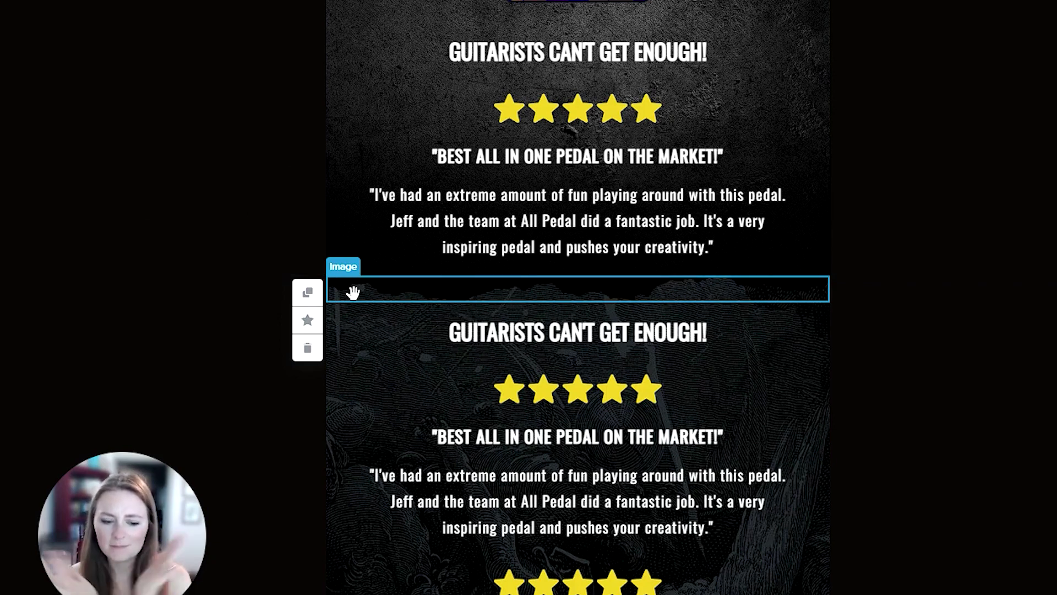
pyautogui.moveTo(353, 292); pyautogui.dragTo(30, 182)
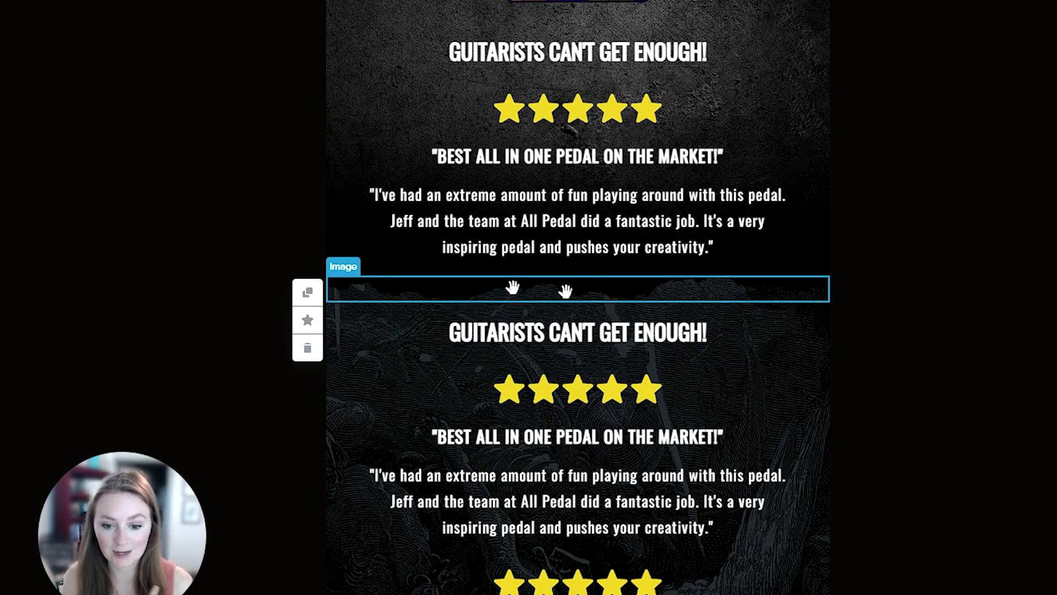
pyautogui.moveTo(385, 289)
pyautogui.mouseDown()
pyautogui.moveTo(202, 278)
pyautogui.moveTo(231, 206)
pyautogui.moveTo(372, 289)
pyautogui.moveTo(923, 258)
pyautogui.moveTo(1054, 198)
pyautogui.moveTo(1054, 159)
pyautogui.moveTo(909, 137)
pyautogui.moveTo(935, 86)
pyautogui.moveTo(369, 297)
pyautogui.mouseUp()
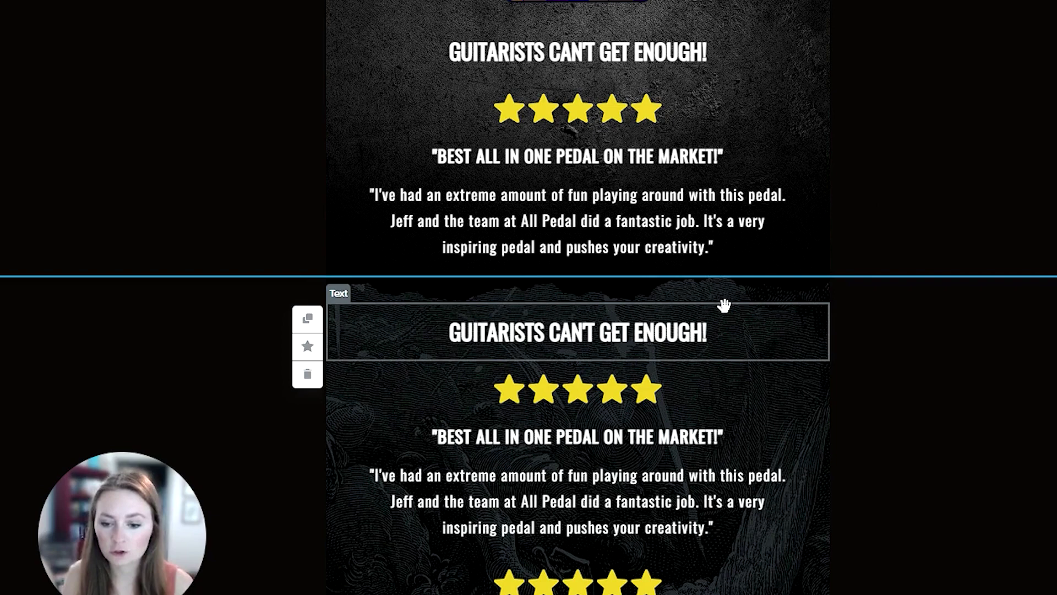
pyautogui.scroll(5, 914, 181)
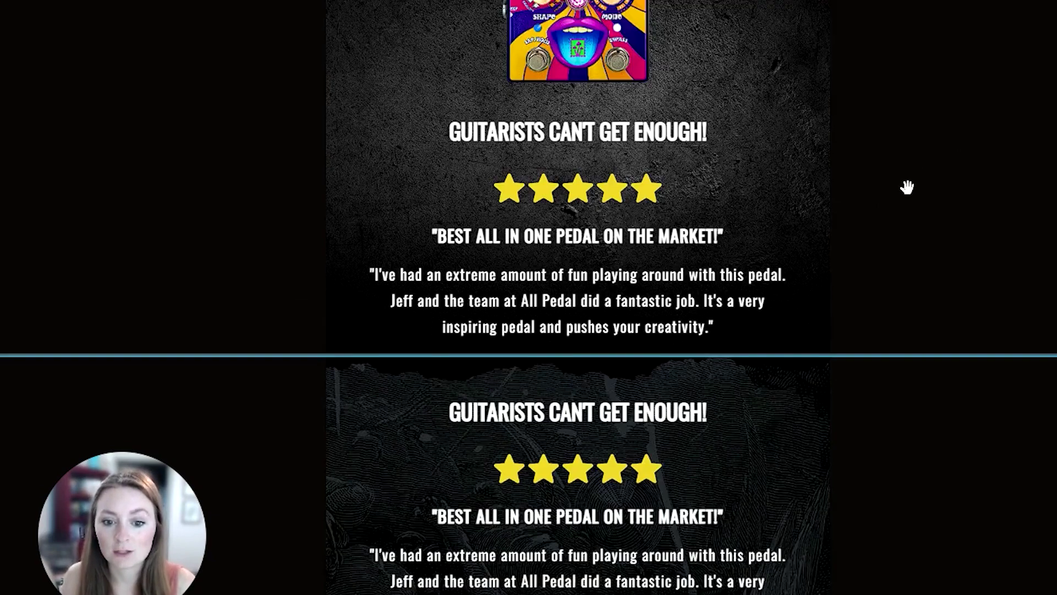
pyautogui.scroll(-2, 495, 429)
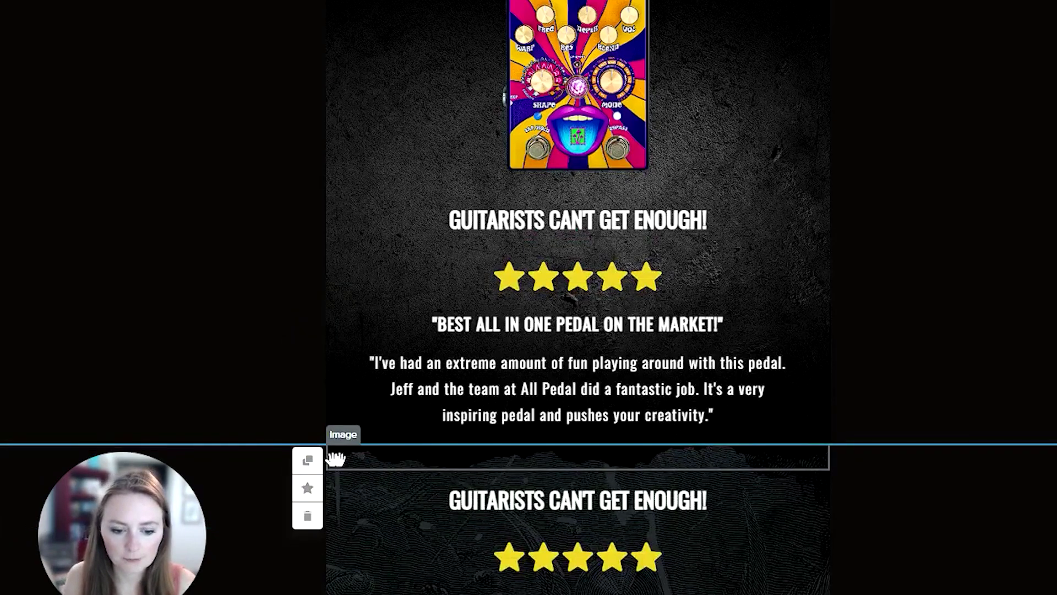
pyautogui.moveTo(420, 481); pyautogui.dragTo(578, 189)
pyautogui.scroll(1, 910, 273)
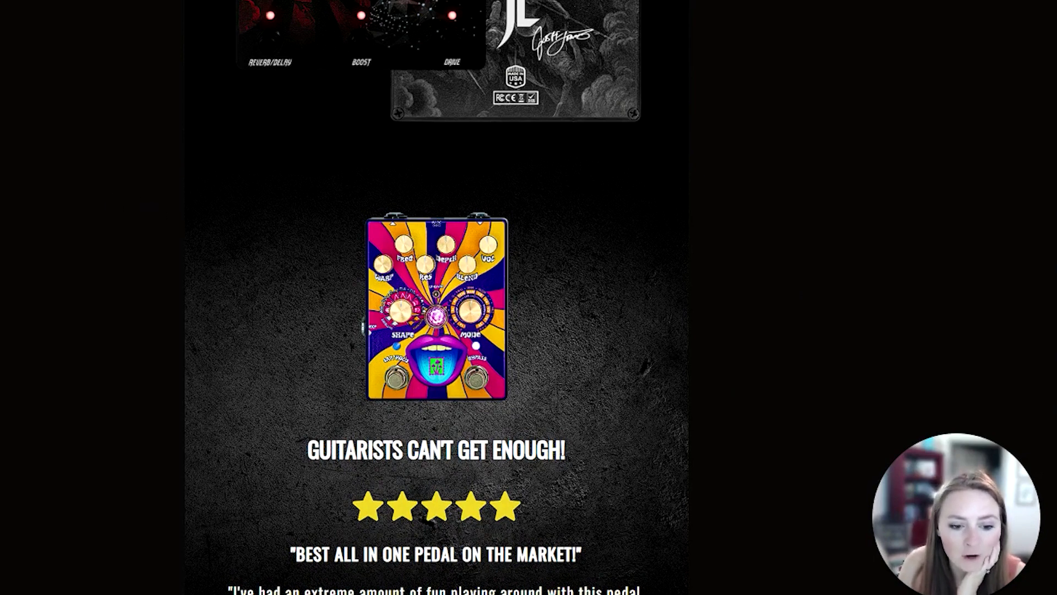
# Scroll through the desktop and mobile previews of the finished review section
pyautogui.scroll(-2, 457, 265)
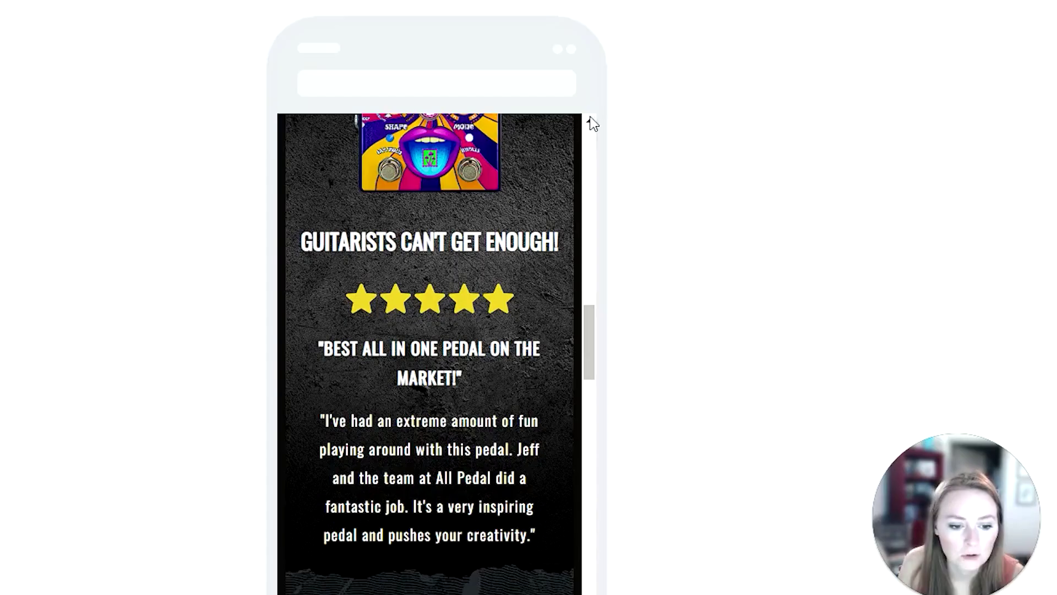
pyautogui.scroll(5, 518, 427)
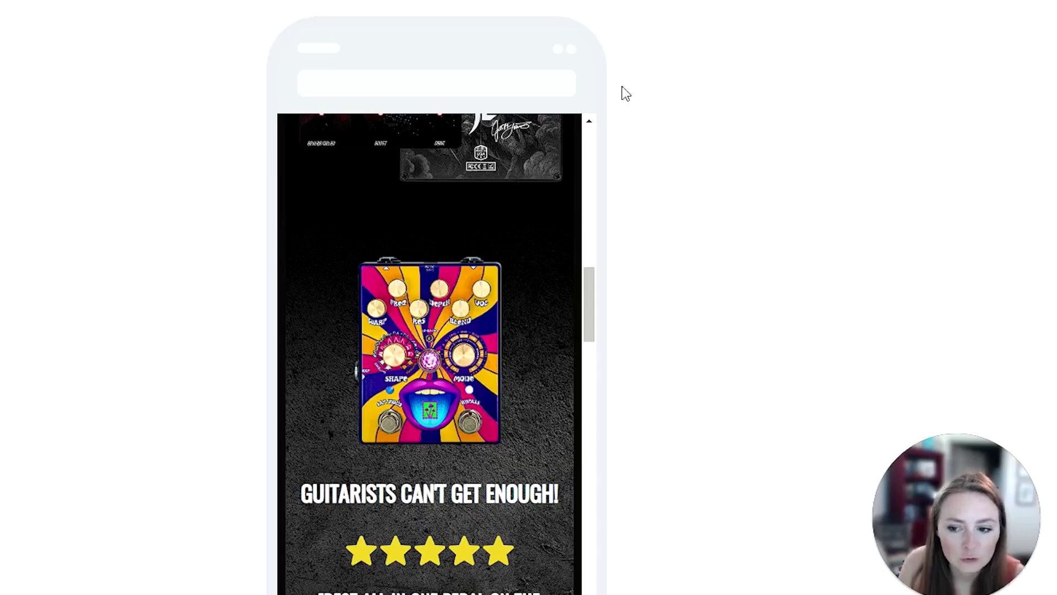
pyautogui.scroll(-6, 505, 380)
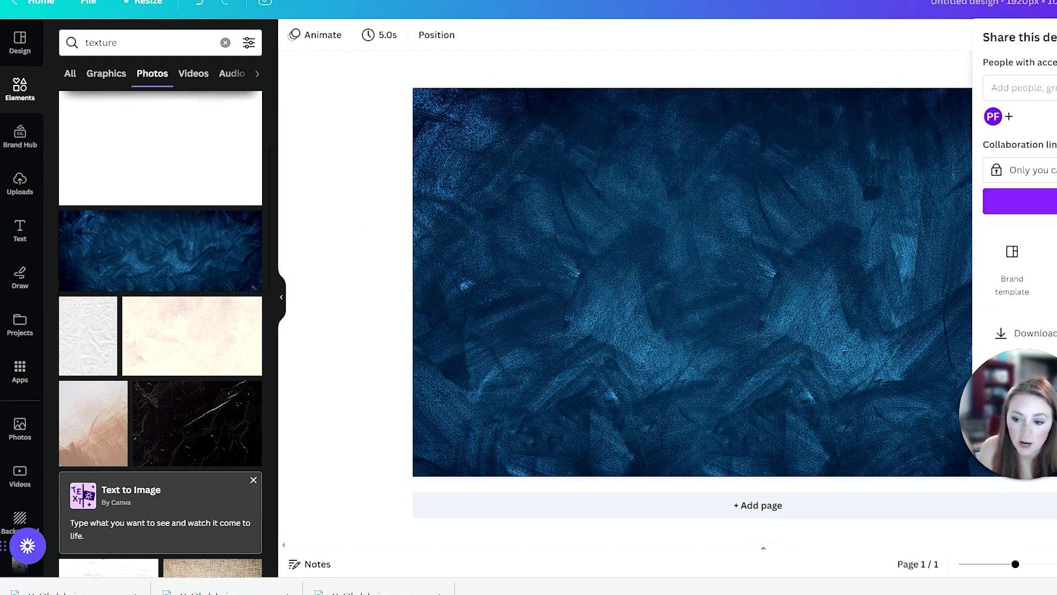
# Download the blue brushed-texture Canva design with PNG as the file type
pyautogui.click(1030, 333)
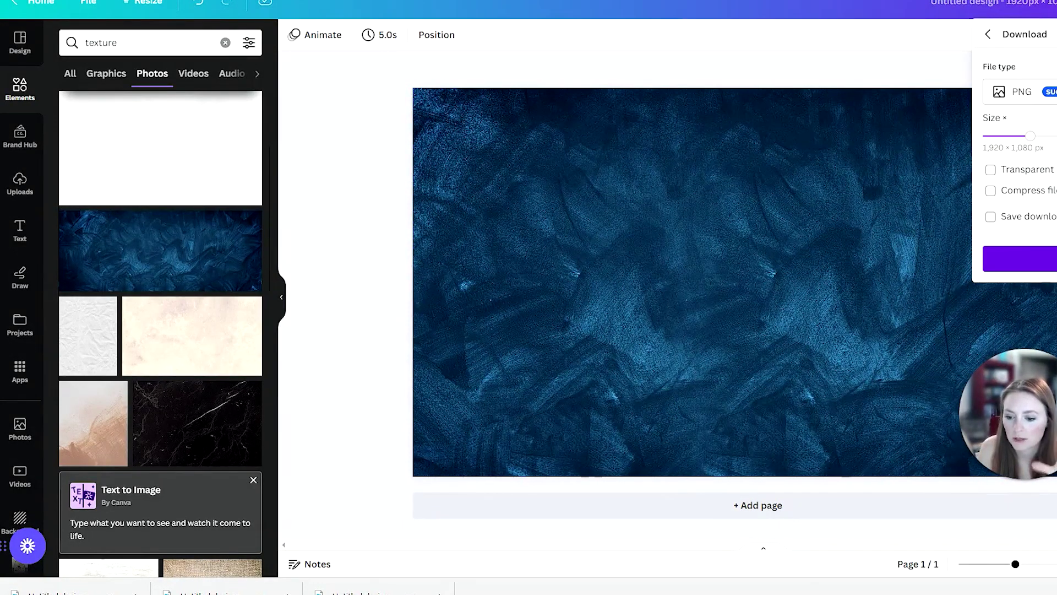
pyautogui.click(1019, 259)
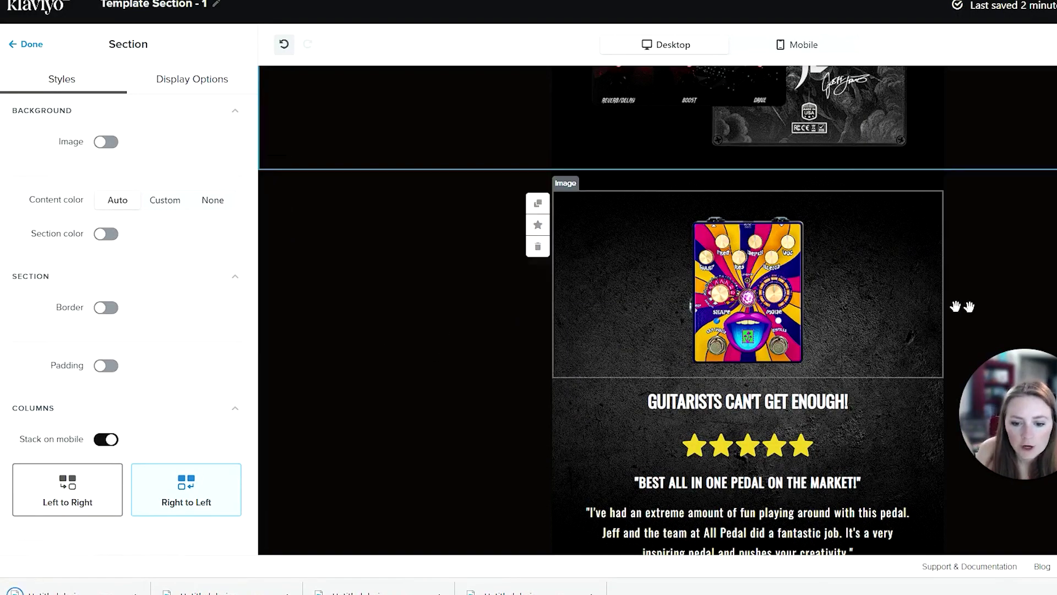
# Replace the section's dark background image with the uploaded blue brushed-texture PNG
pyautogui.click(106, 141)
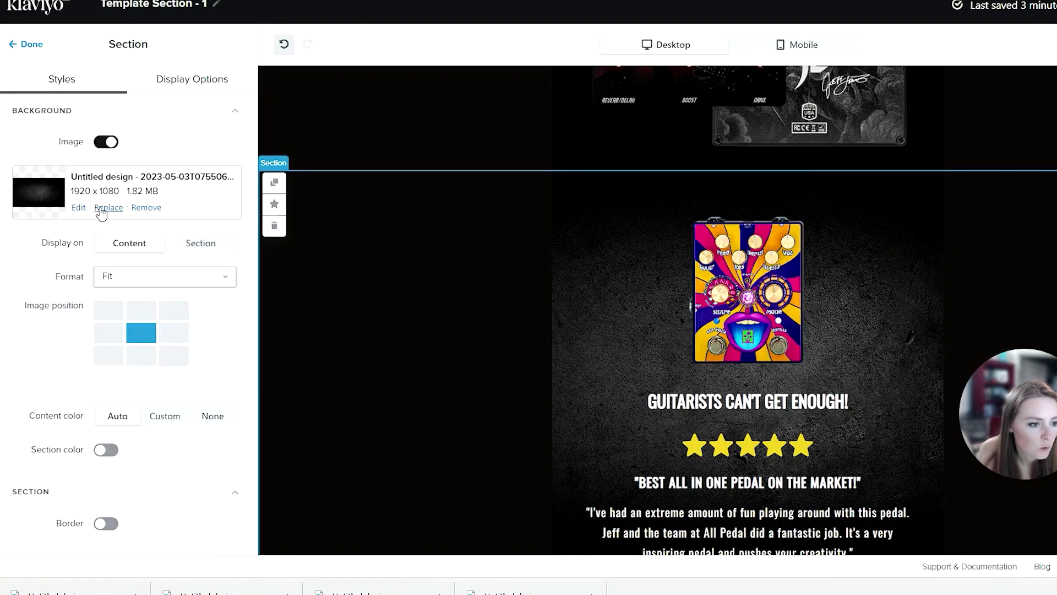
pyautogui.click(108, 208)
pyautogui.click(380, 144)
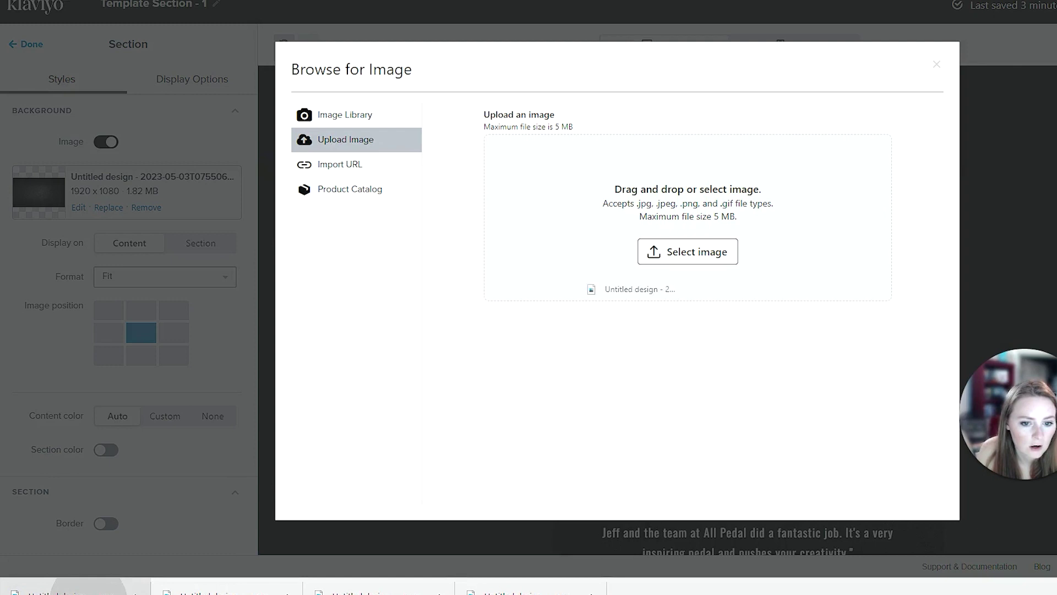
pyautogui.moveTo(592, 289); pyautogui.dragTo(639, 281)
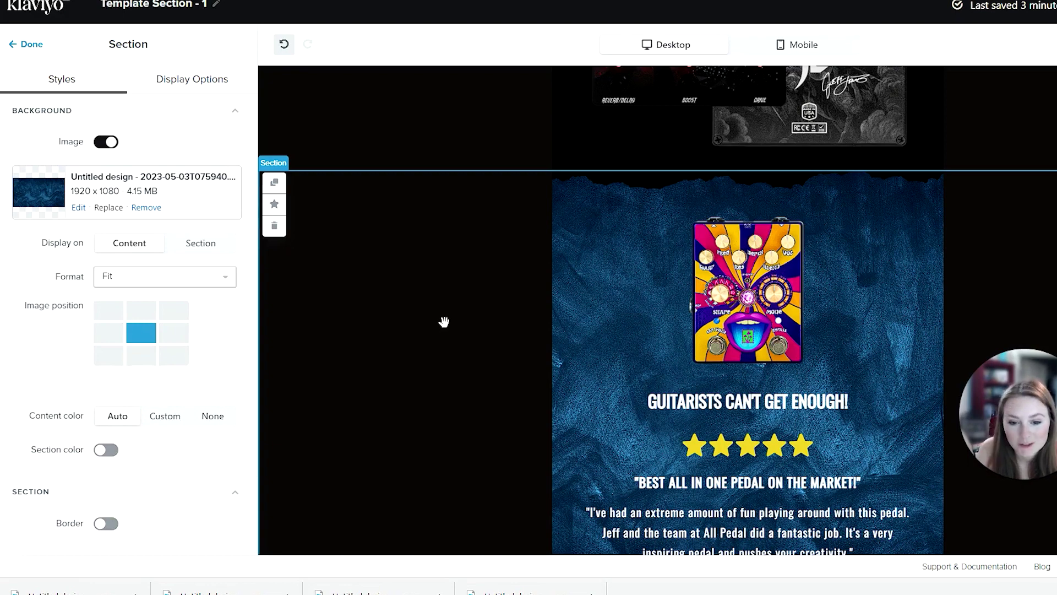
pyautogui.scroll(-3, 611, 300)
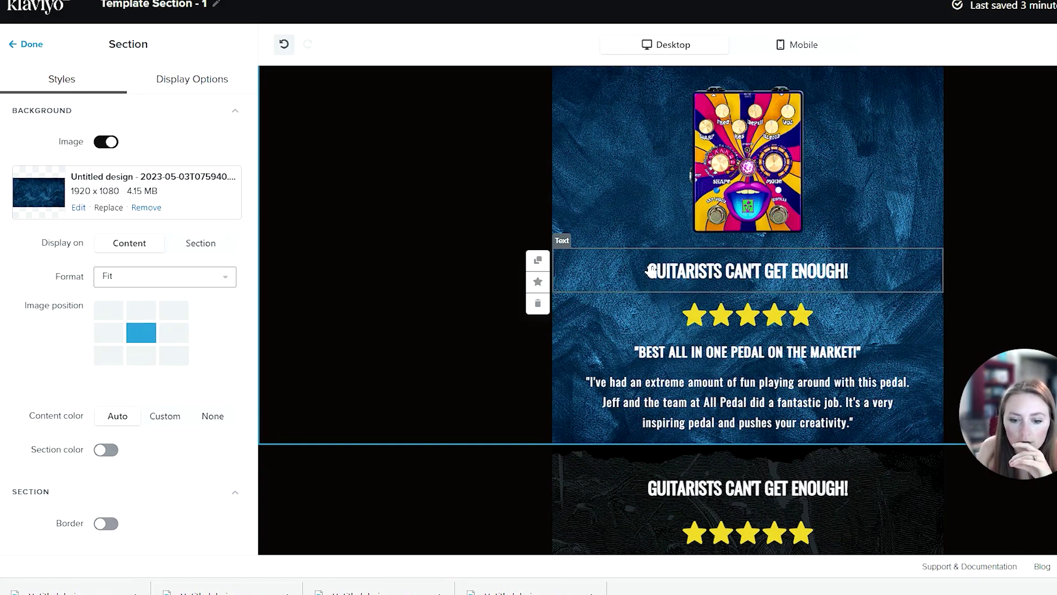
# Give the heading and stars blocks a black (#000000) block background
pyautogui.click(614, 270)
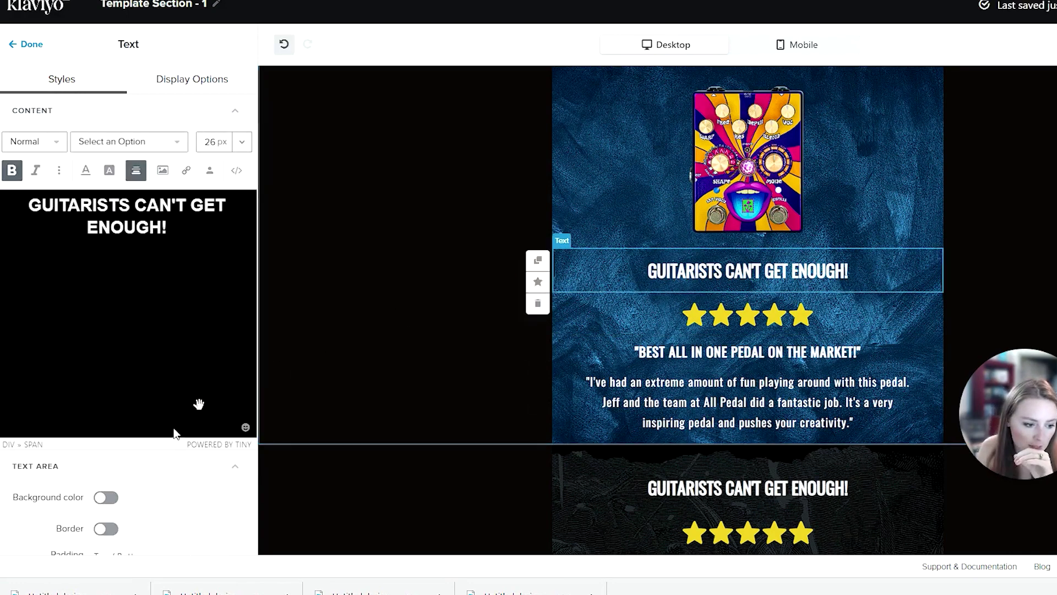
pyautogui.scroll(-5, 172, 301)
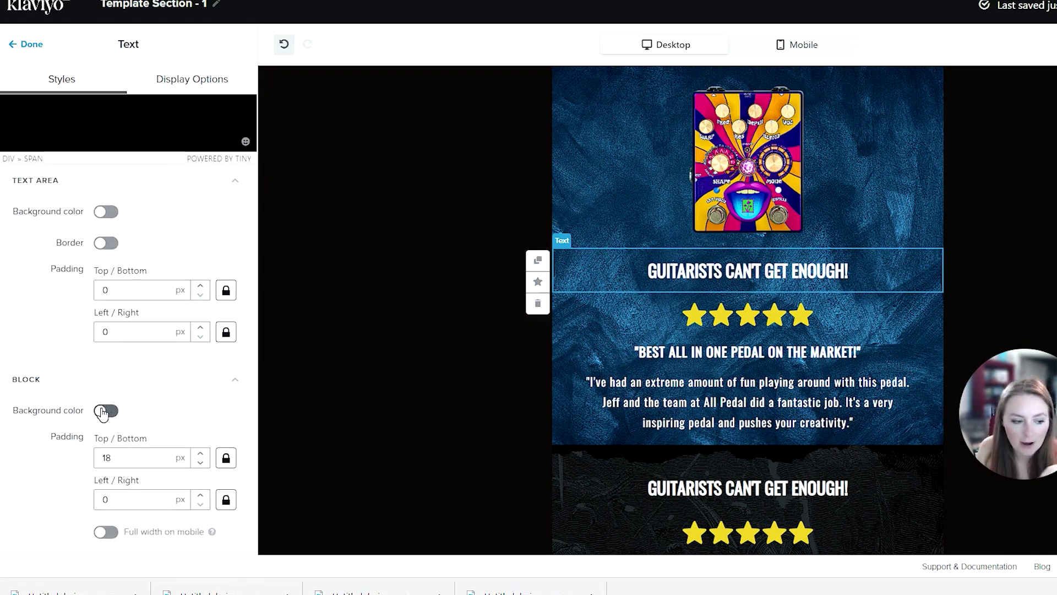
pyautogui.click(102, 412)
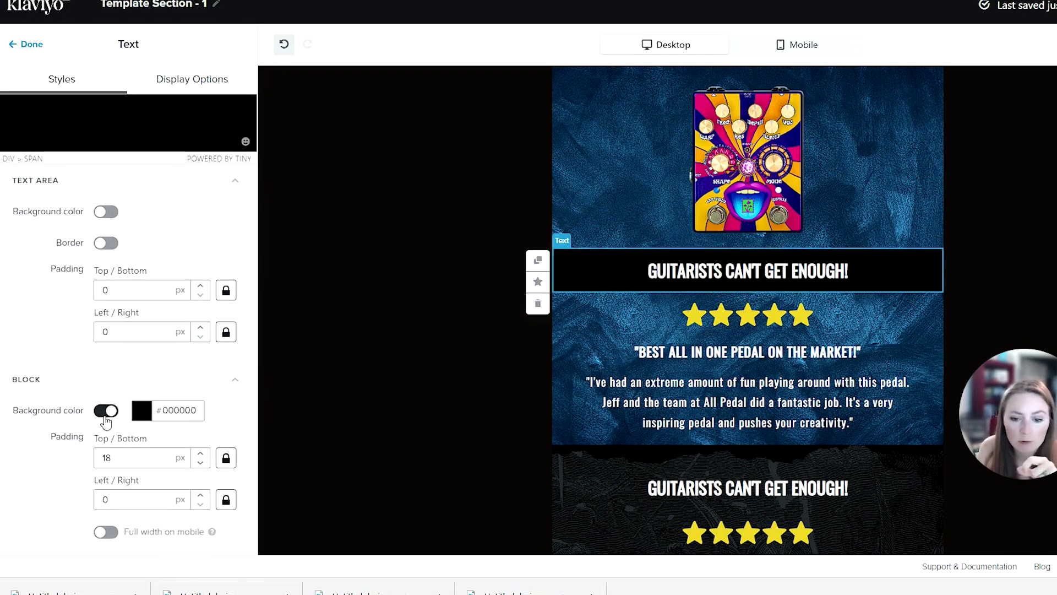
pyautogui.click(630, 325)
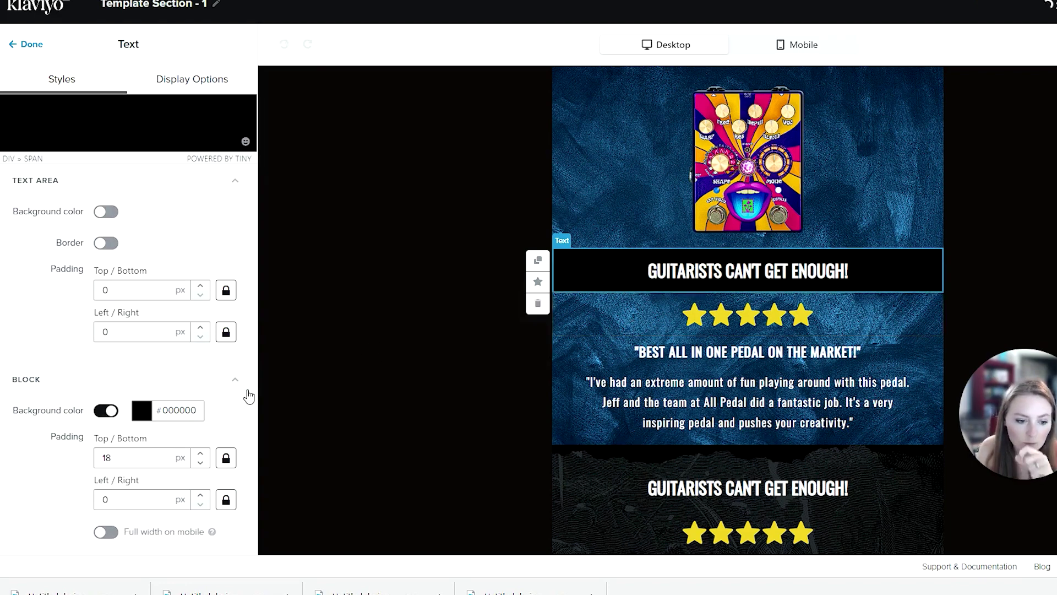
pyautogui.scroll(-5, 96, 454)
pyautogui.click(106, 412)
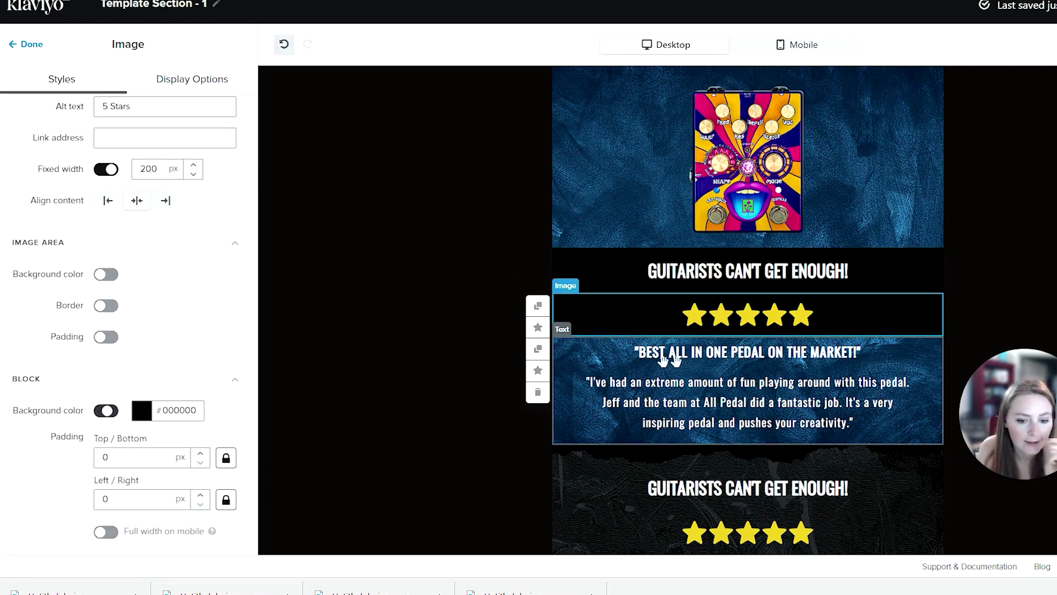
# Give the review text a black background and turn on padding for the section
pyautogui.click(589, 364)
pyautogui.scroll(-5, 110, 468)
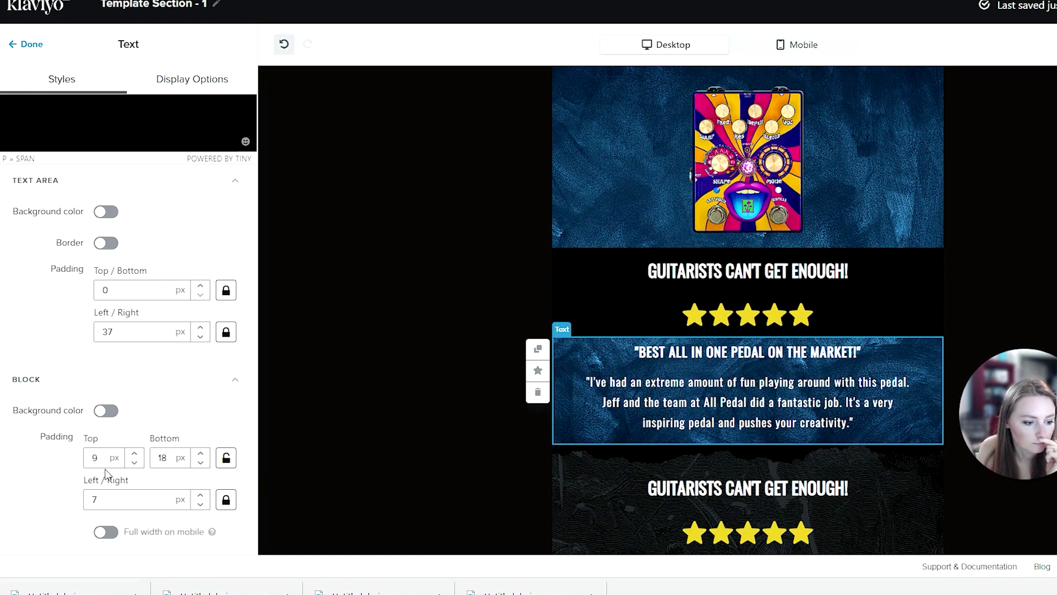
pyautogui.click(106, 411)
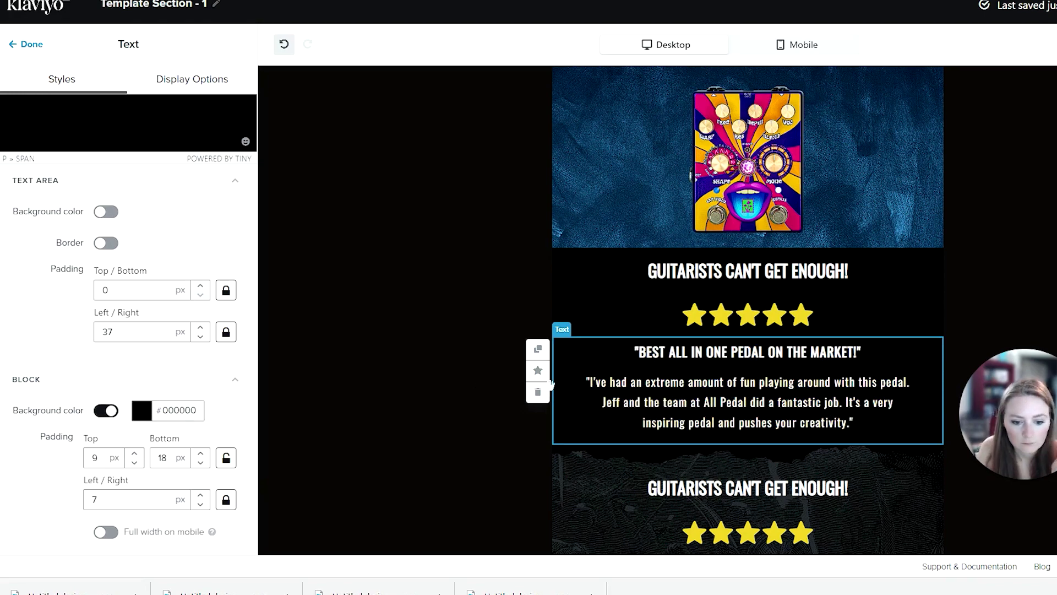
pyautogui.click(442, 343)
pyautogui.click(106, 329)
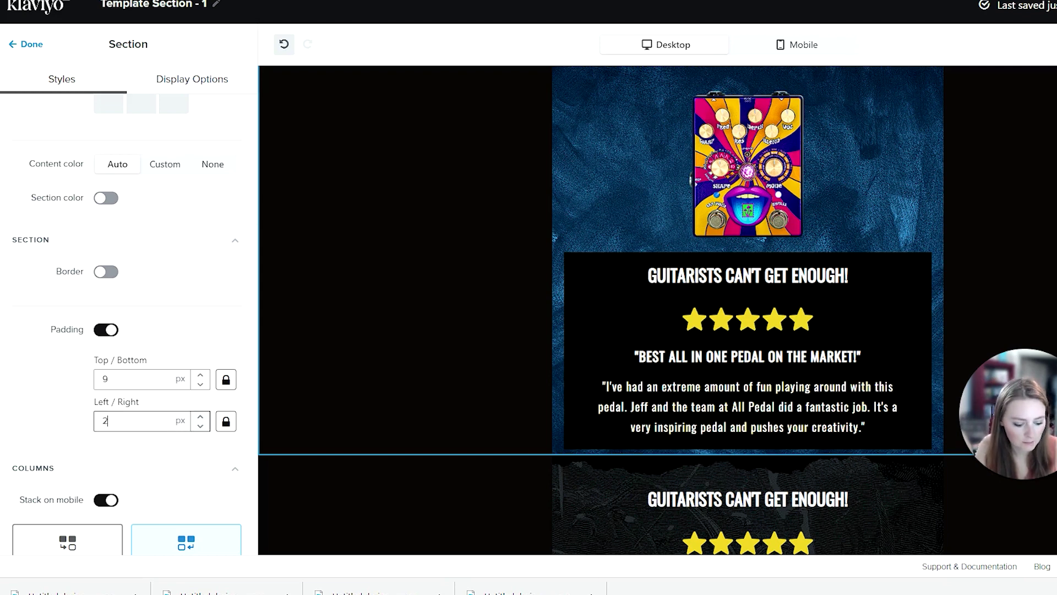
# Give the review section 35 px side padding and its text blocks 45 px vertical padding
pyautogui.click(53, 416)
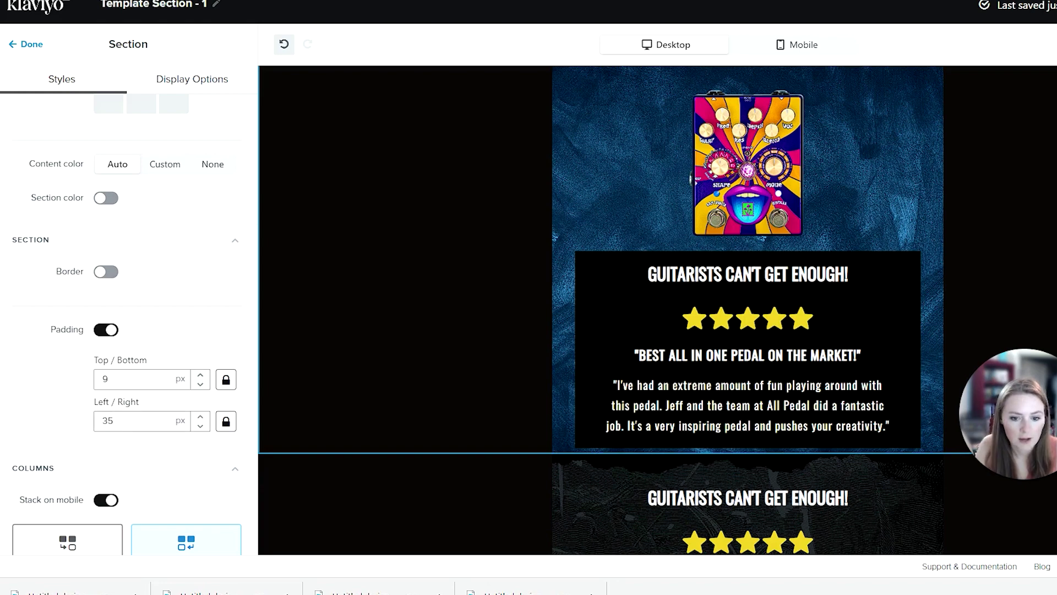
pyautogui.click(654, 405)
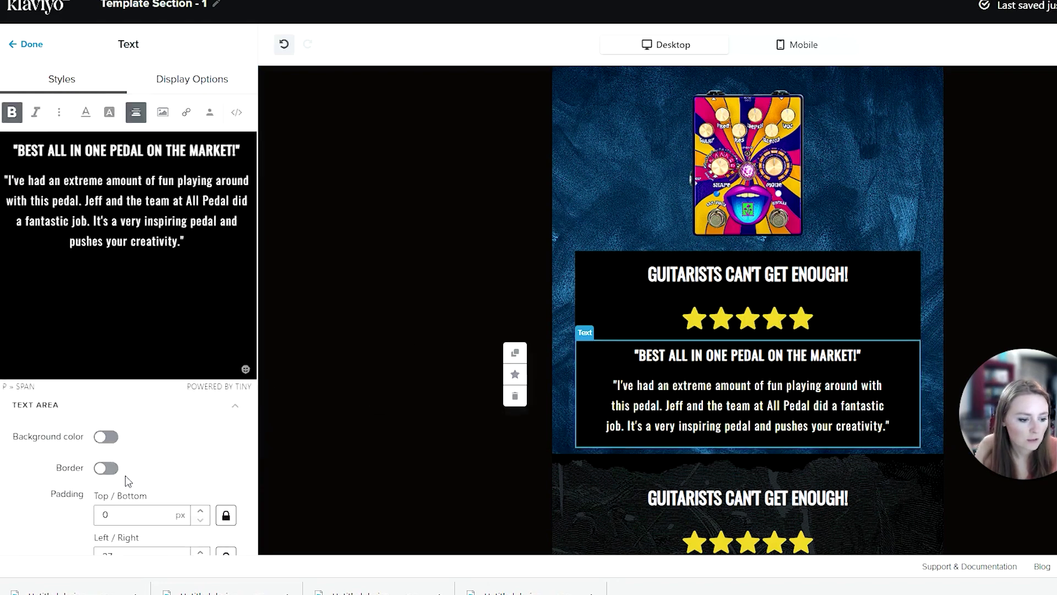
pyautogui.scroll(-4, 126, 479)
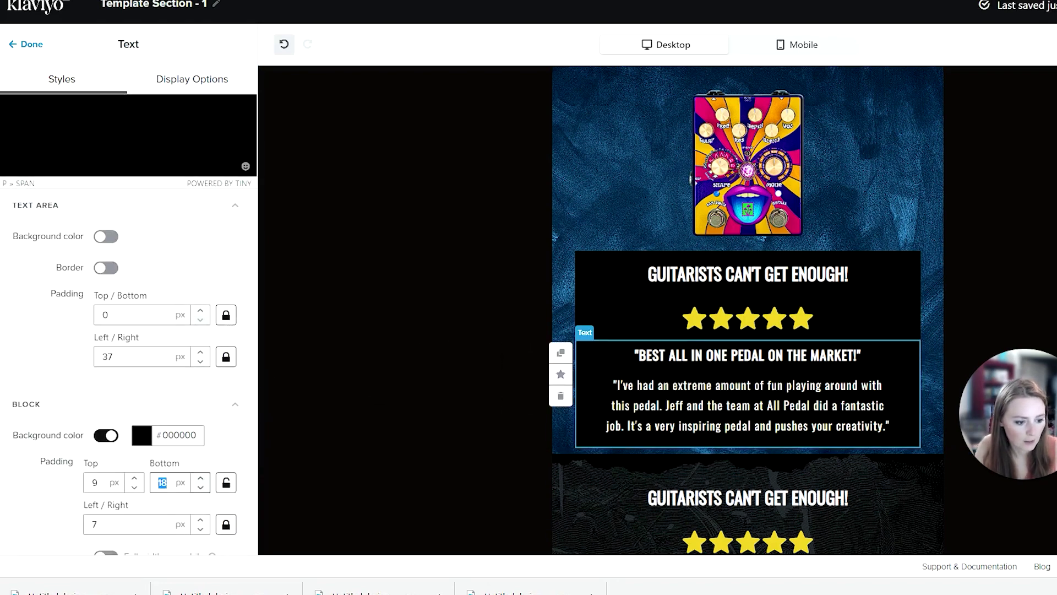
pyautogui.click(55, 507)
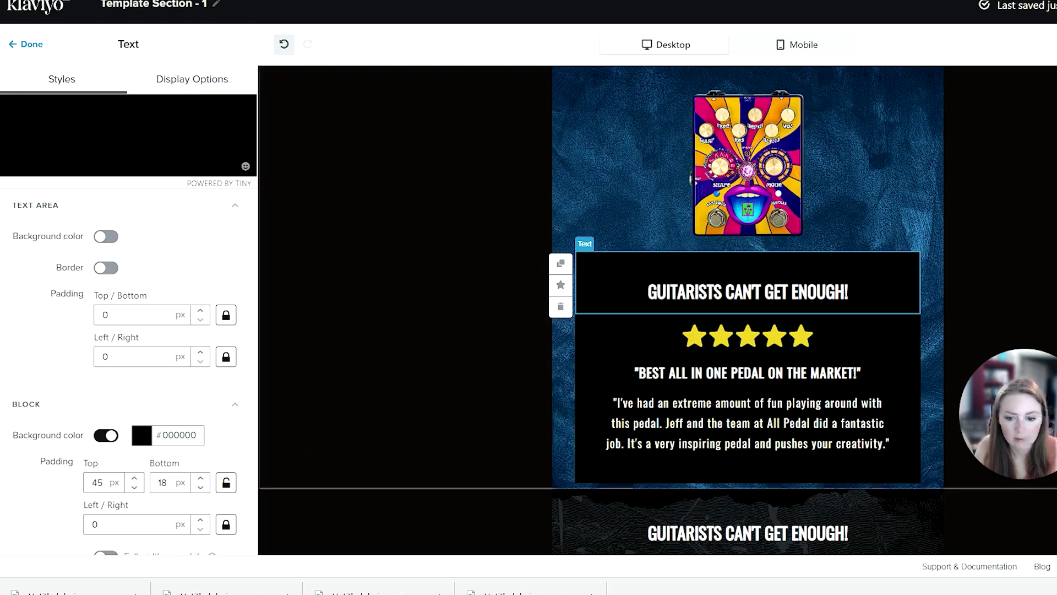
pyautogui.click(1040, 270)
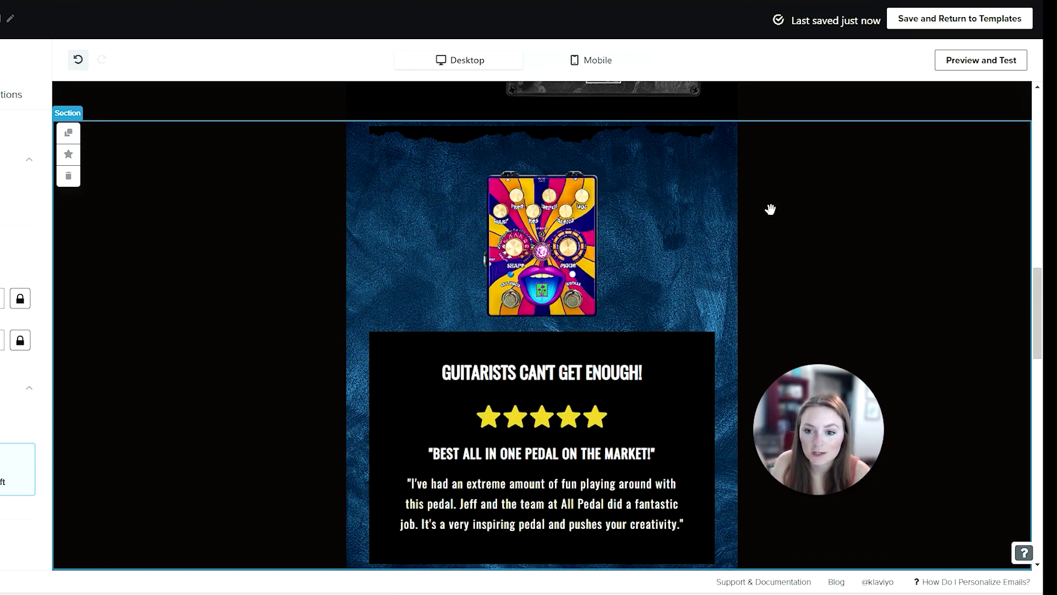
pyautogui.click(429, 137)
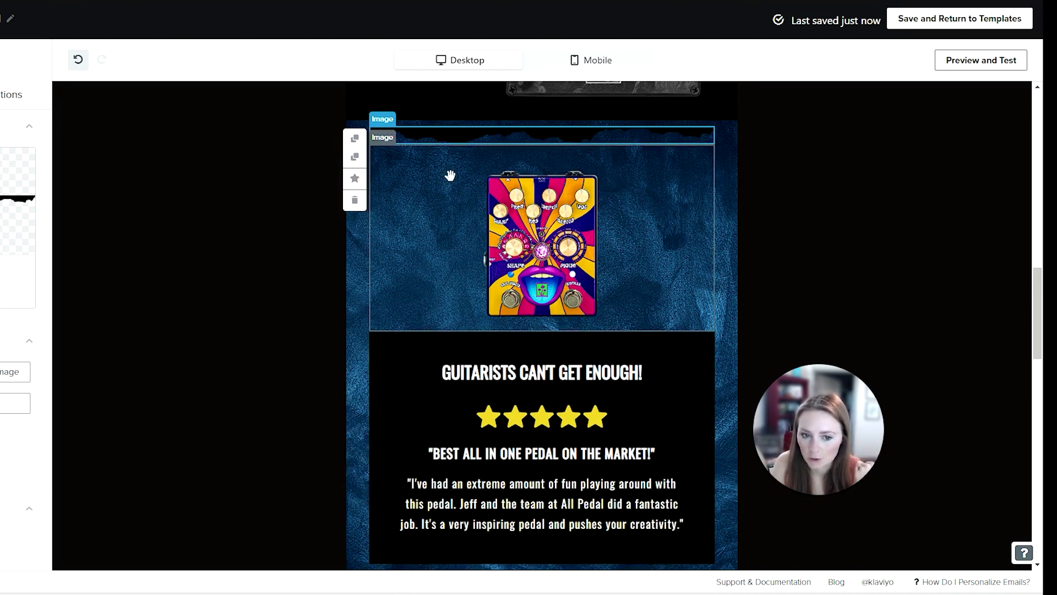
pyautogui.click(347, 281)
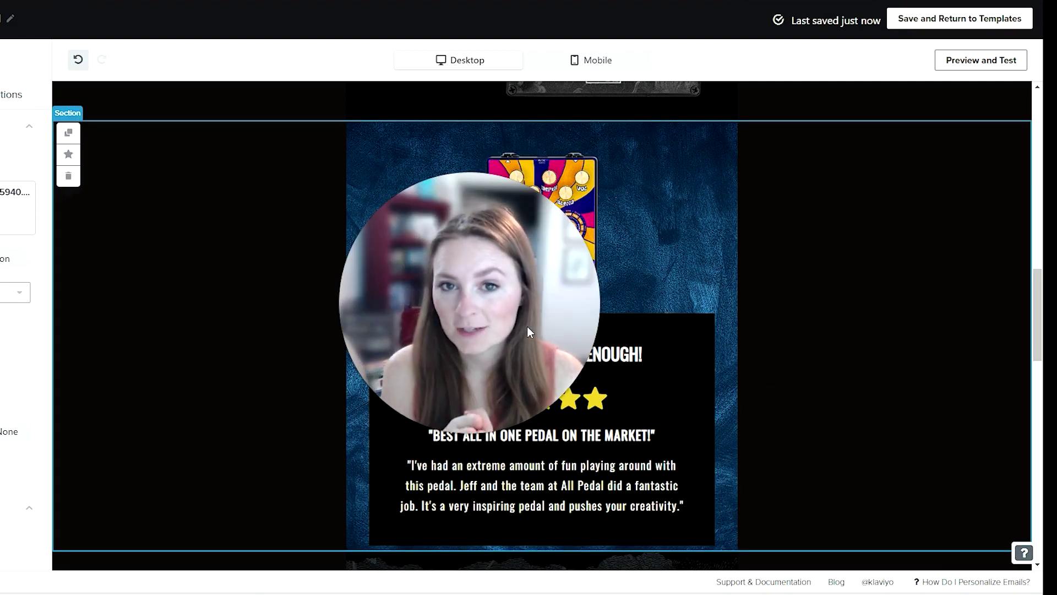